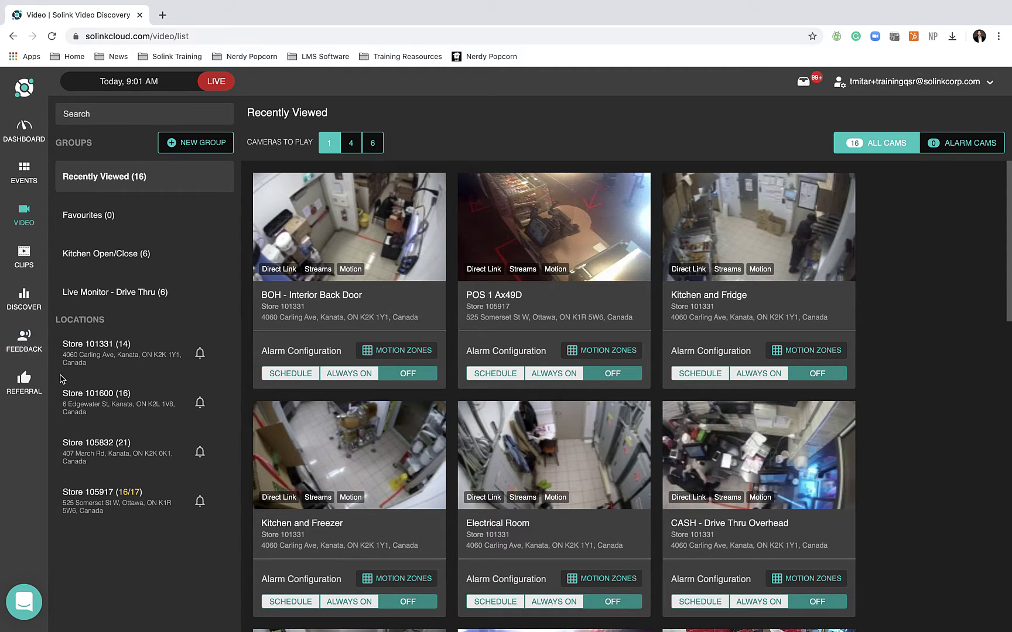
# Open the Store 101331 location and look through its camera list.
pyautogui.moveTo(103, 496)
pyautogui.click(86, 360)
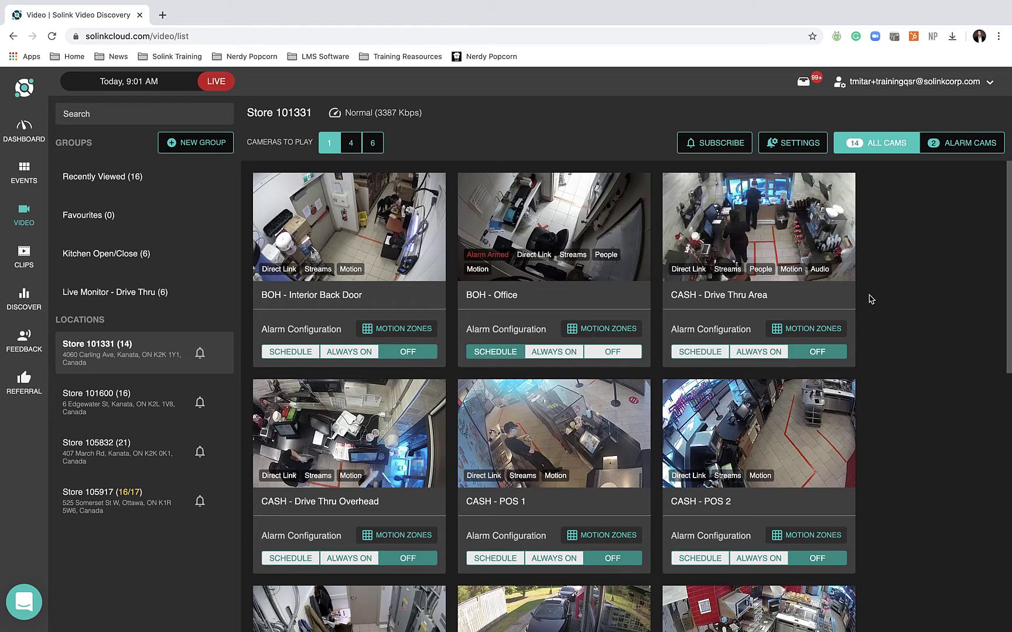
pyautogui.scroll(-5, 870, 299)
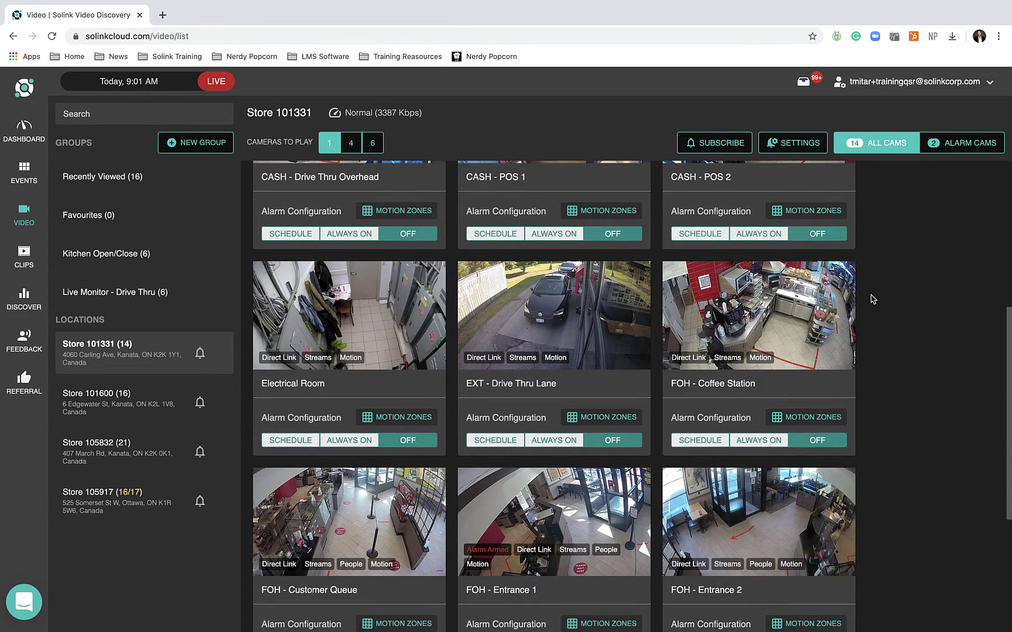
pyautogui.scroll(2, 871, 299)
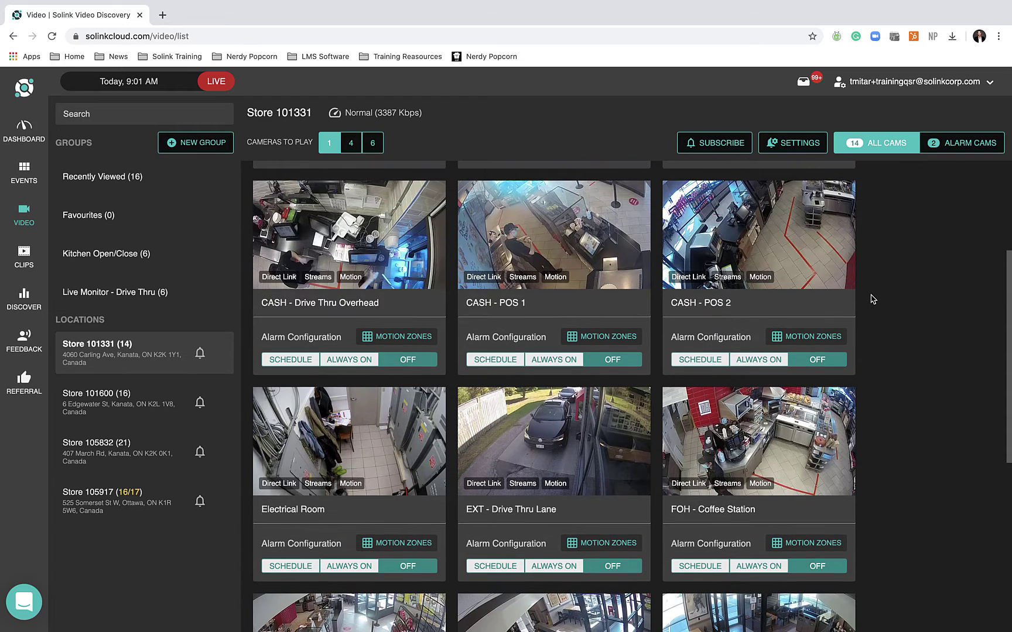
pyautogui.scroll(3, 870, 299)
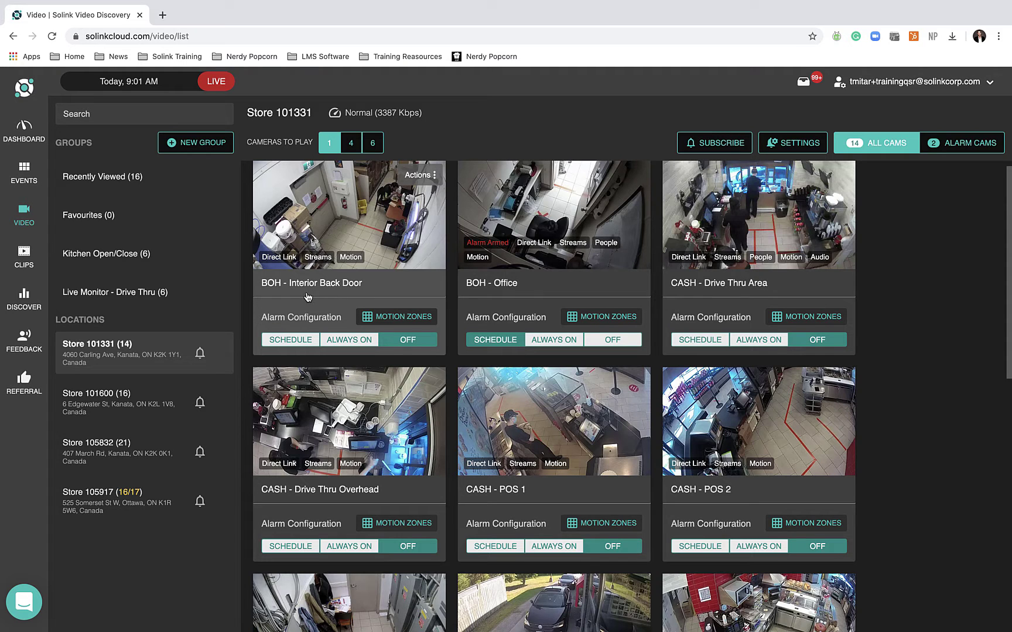
pyautogui.scroll(1, 363, 295)
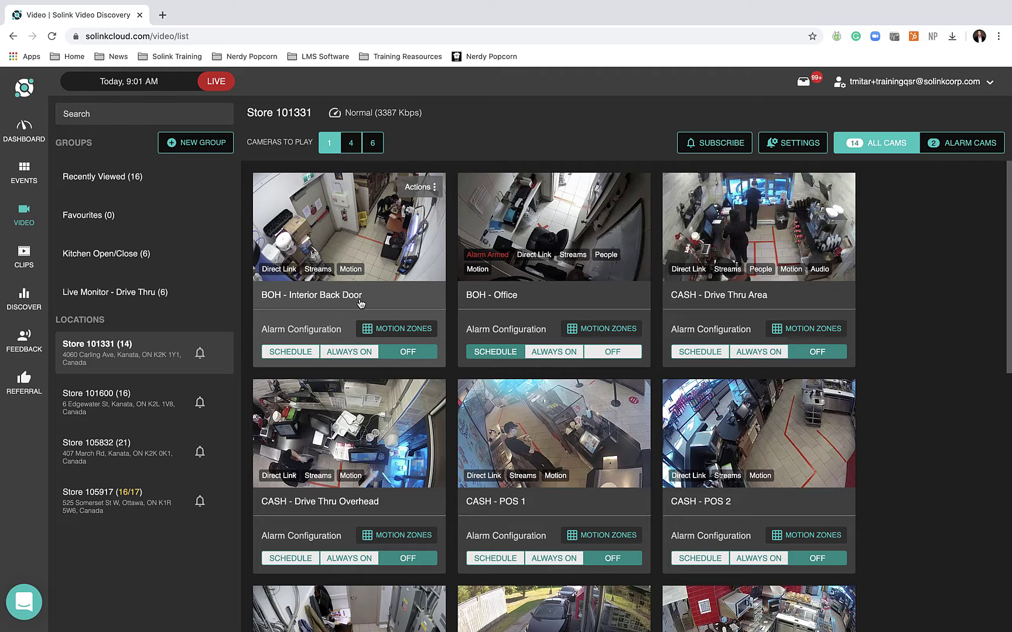
# Set the playback date and time to June 2, 2020 at 4:30 AM.
pyautogui.click(116, 85)
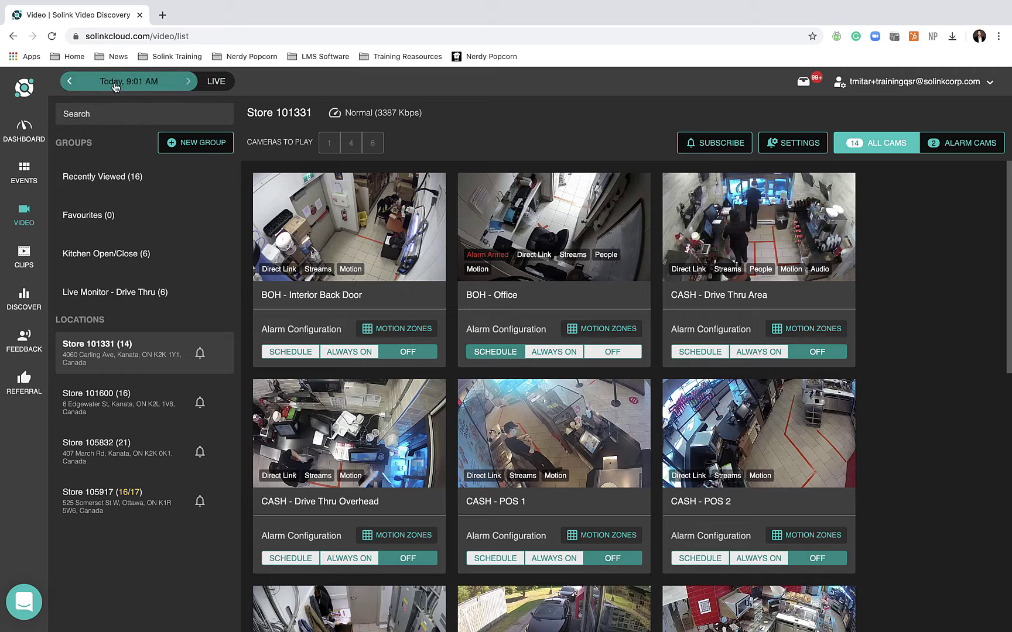
pyautogui.click(116, 87)
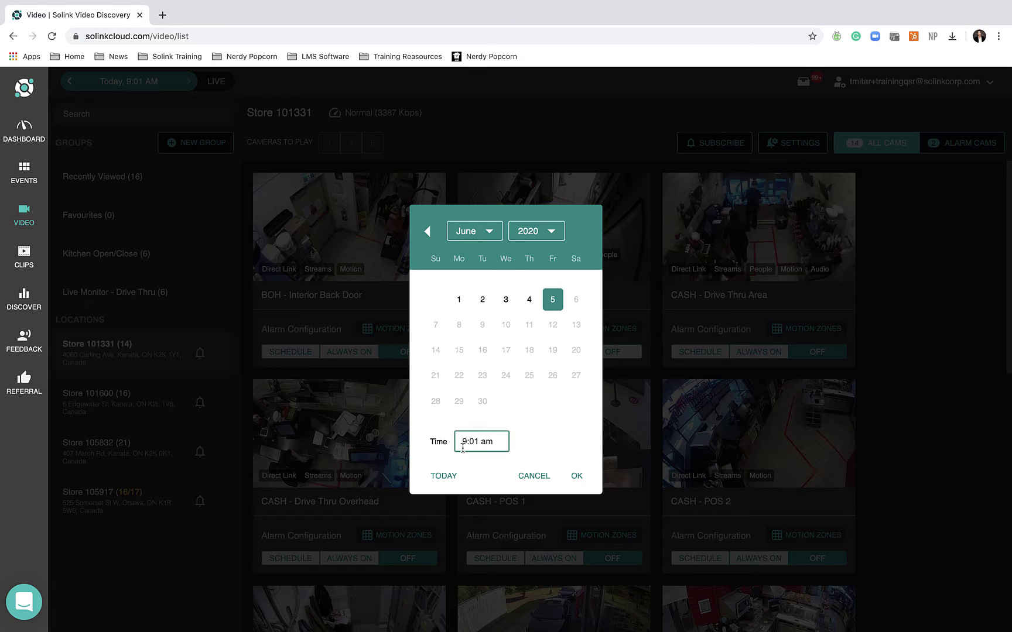
pyautogui.click(483, 297)
pyautogui.click(464, 441)
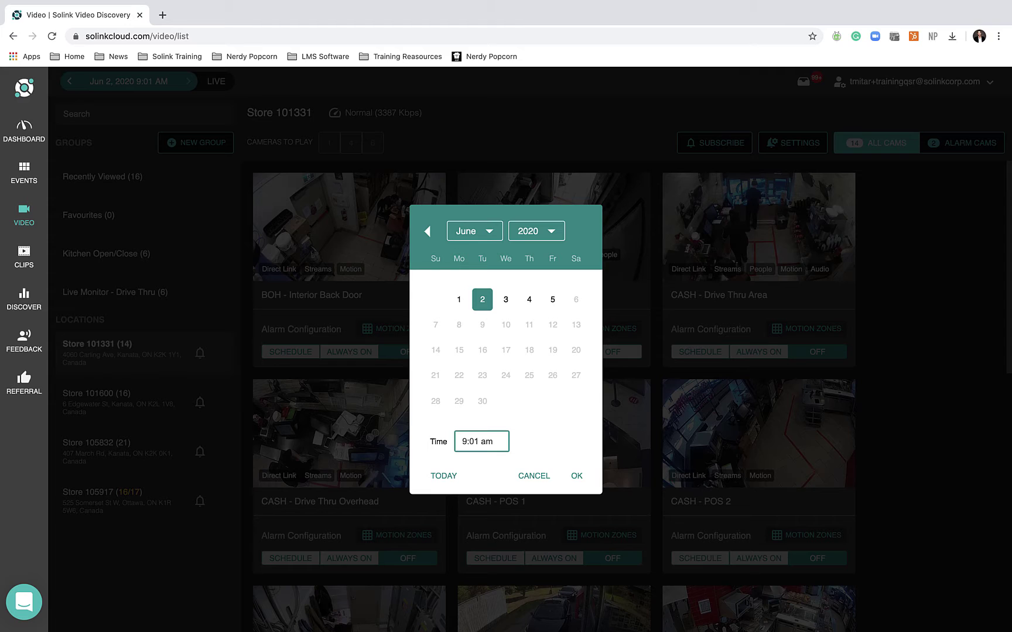
pyautogui.click(480, 444)
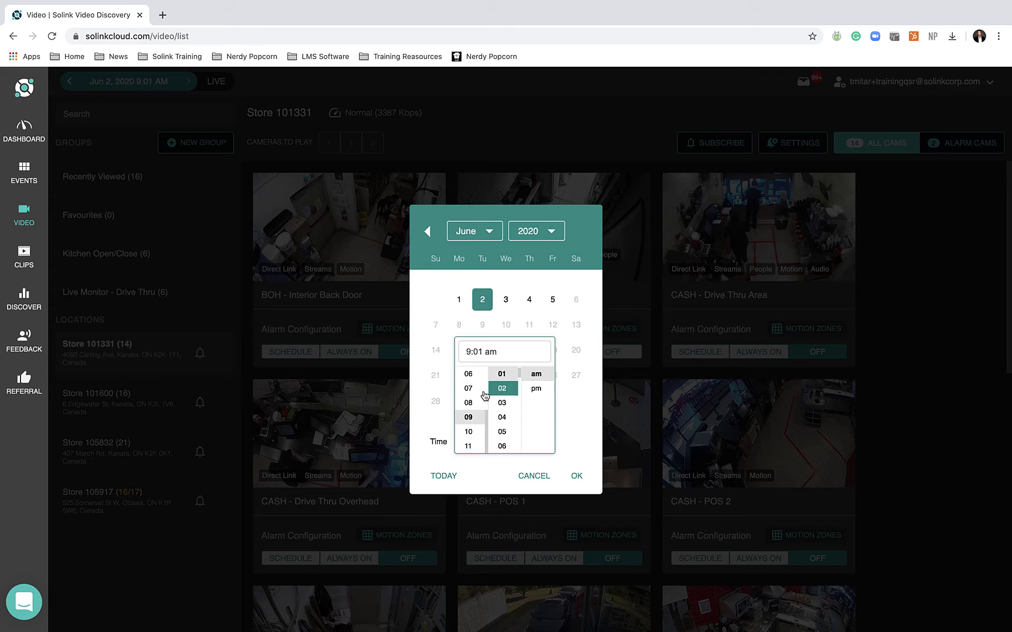
pyautogui.scroll(3, 473, 404)
pyautogui.click(468, 407)
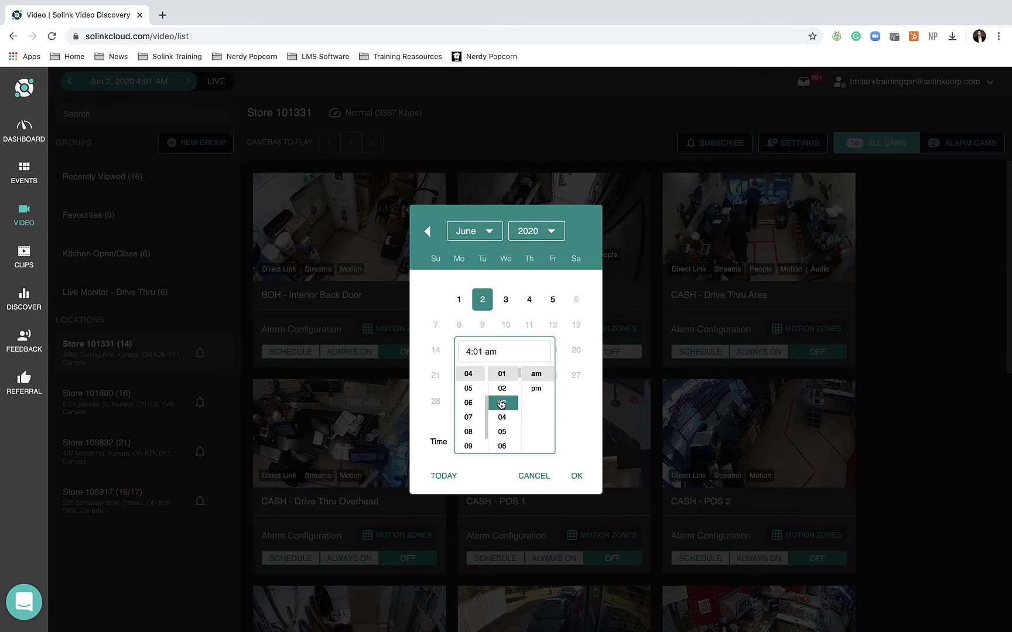
pyautogui.scroll(-5, 497, 404)
pyautogui.scroll(-5, 503, 408)
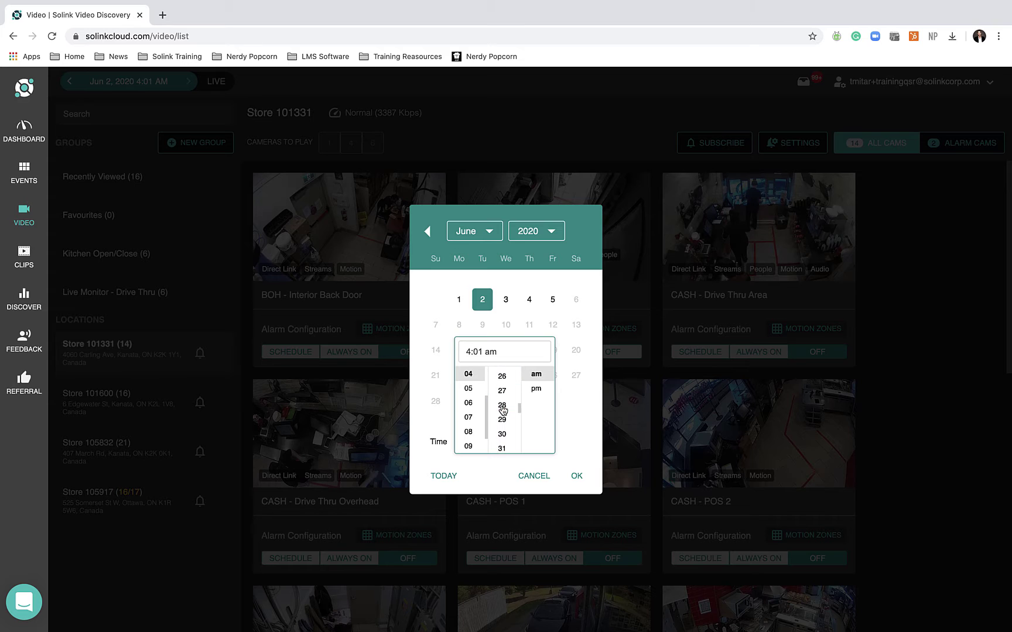
pyautogui.click(502, 389)
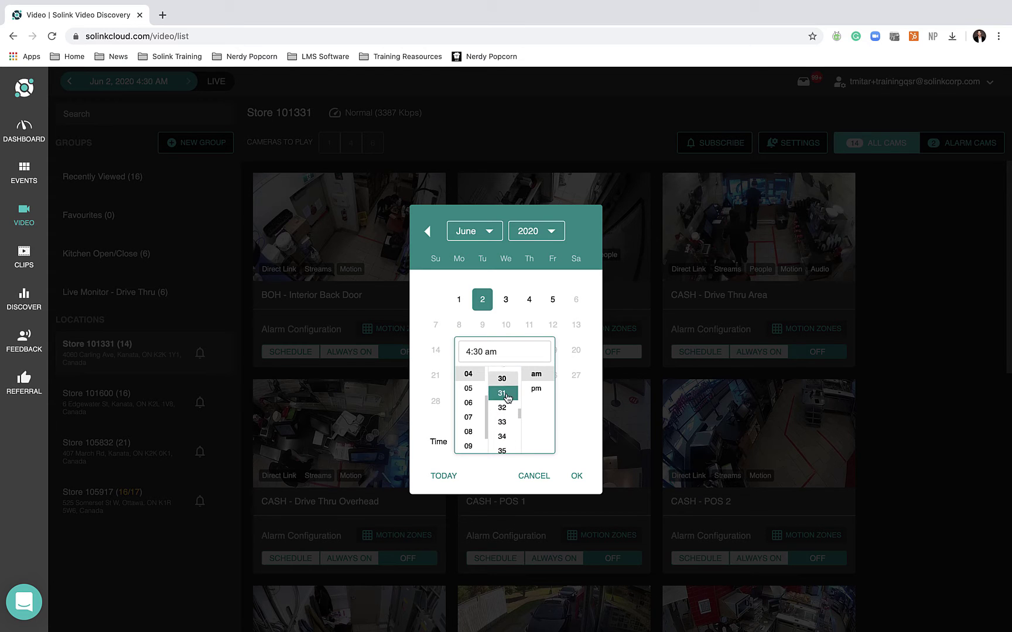
pyautogui.click(576, 475)
pyautogui.click(577, 475)
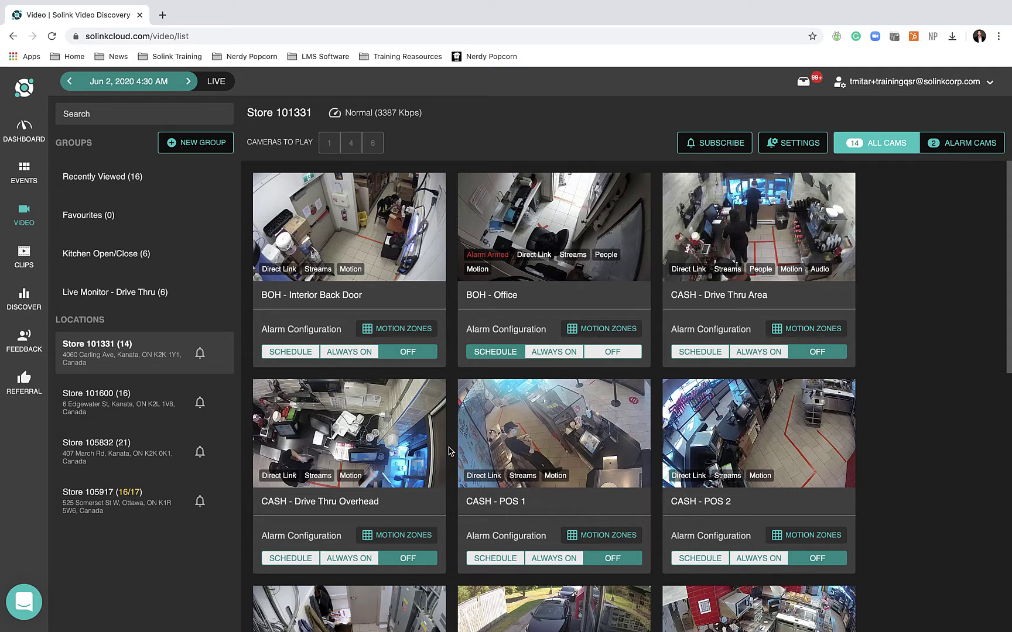
# Open the BOH - Interior Back Door camera and mark a motion search area along the top edge of the door.
pyautogui.click(354, 227)
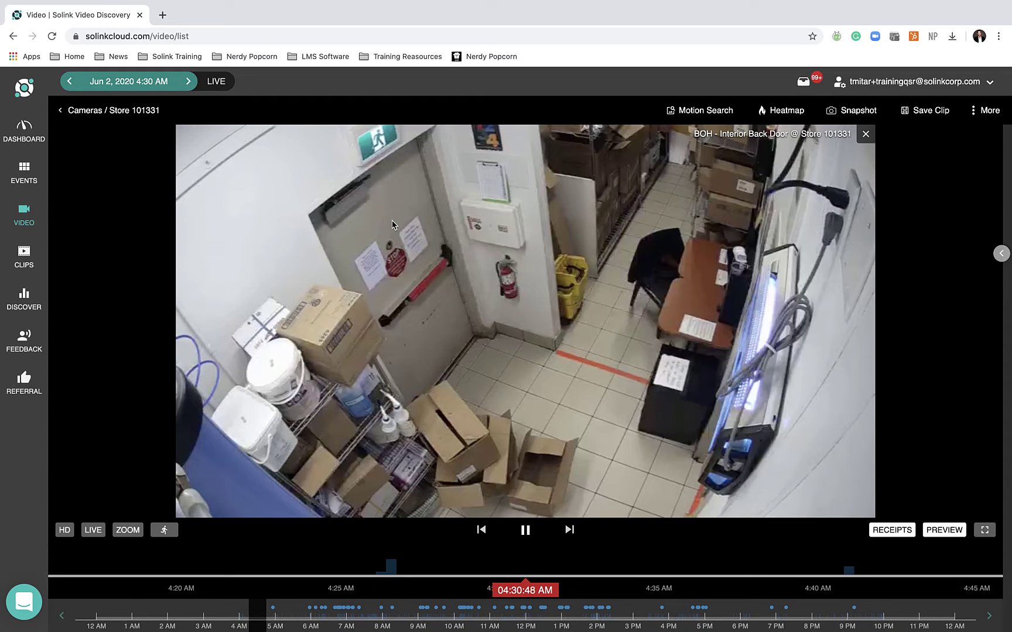
pyautogui.click(696, 112)
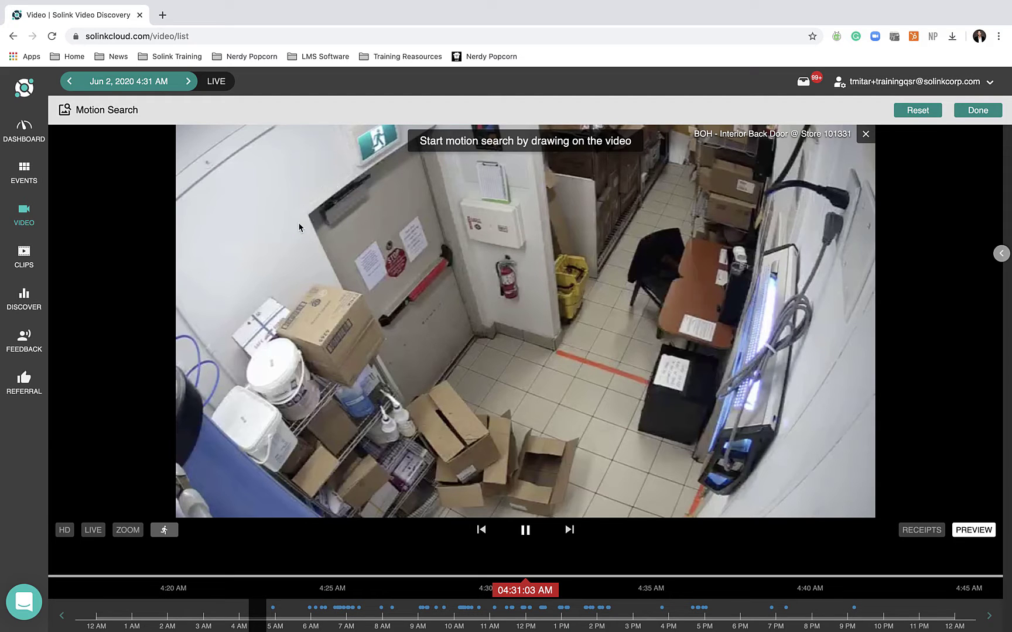
pyautogui.moveTo(305, 217)
pyautogui.mouseDown()
pyautogui.moveTo(392, 166)
pyautogui.moveTo(423, 171)
pyautogui.moveTo(316, 226)
pyautogui.mouseUp()
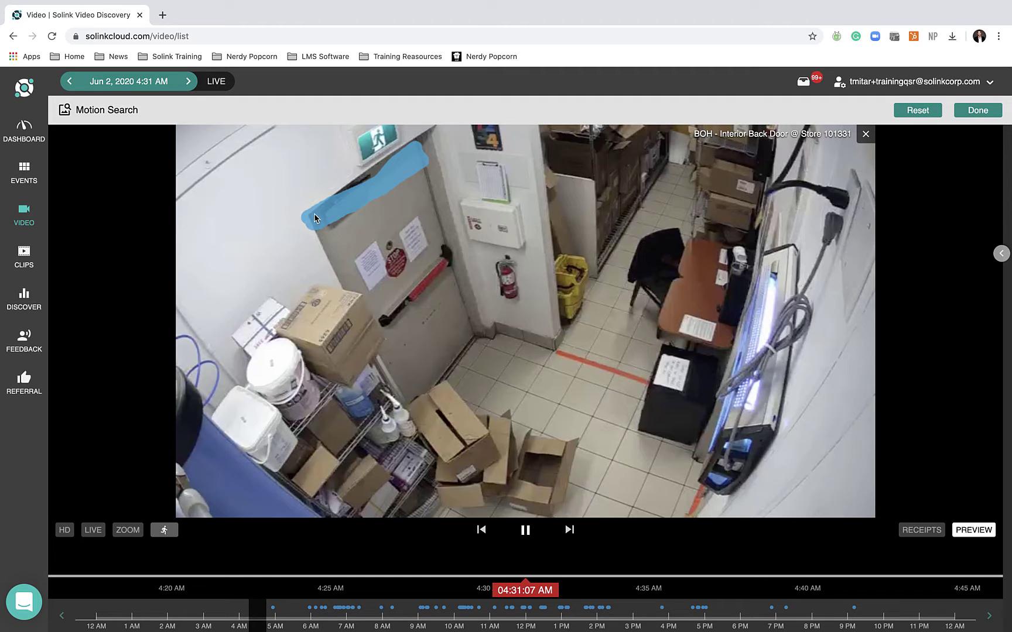
pyautogui.moveTo(425, 150)
pyautogui.mouseDown()
pyautogui.moveTo(417, 175)
pyautogui.moveTo(329, 228)
pyautogui.moveTo(326, 212)
pyautogui.moveTo(422, 133)
pyautogui.mouseUp()
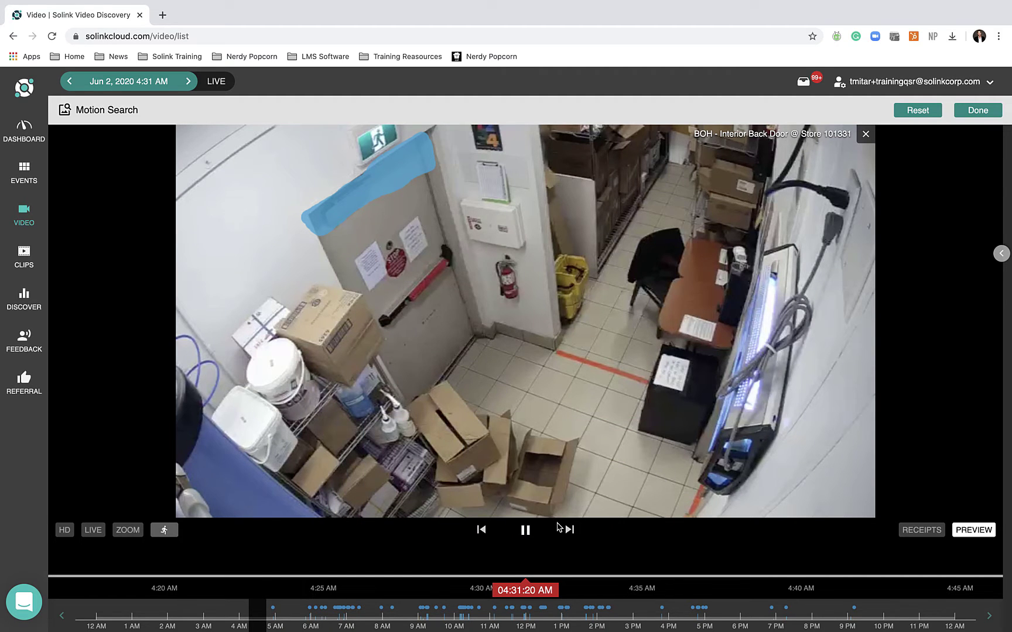
# Step forward through the early-morning motion events found at the back door and review the footage.
pyautogui.click(570, 530)
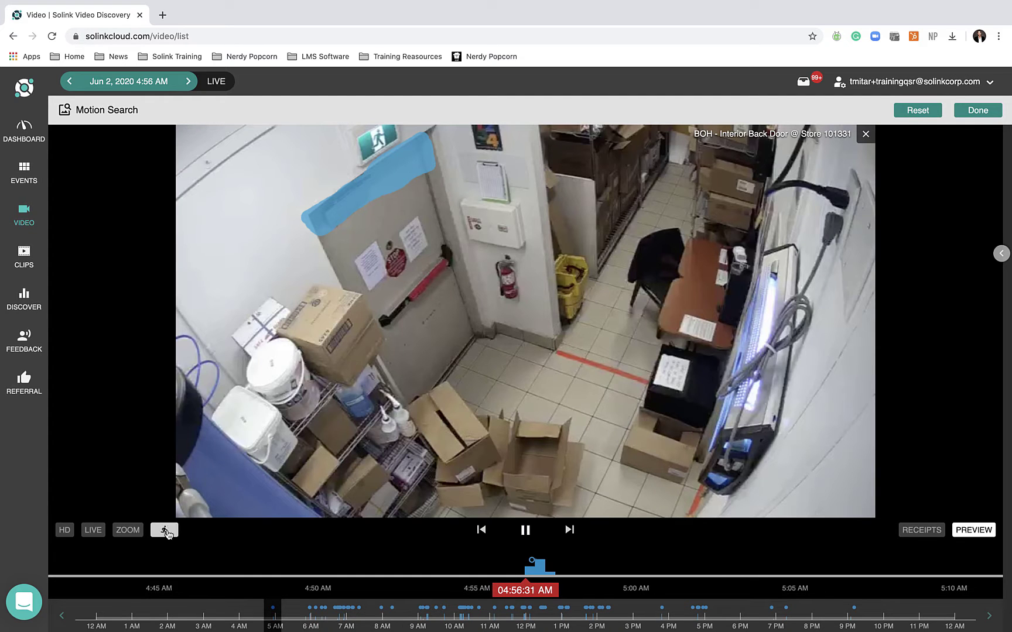
pyautogui.moveTo(166, 534)
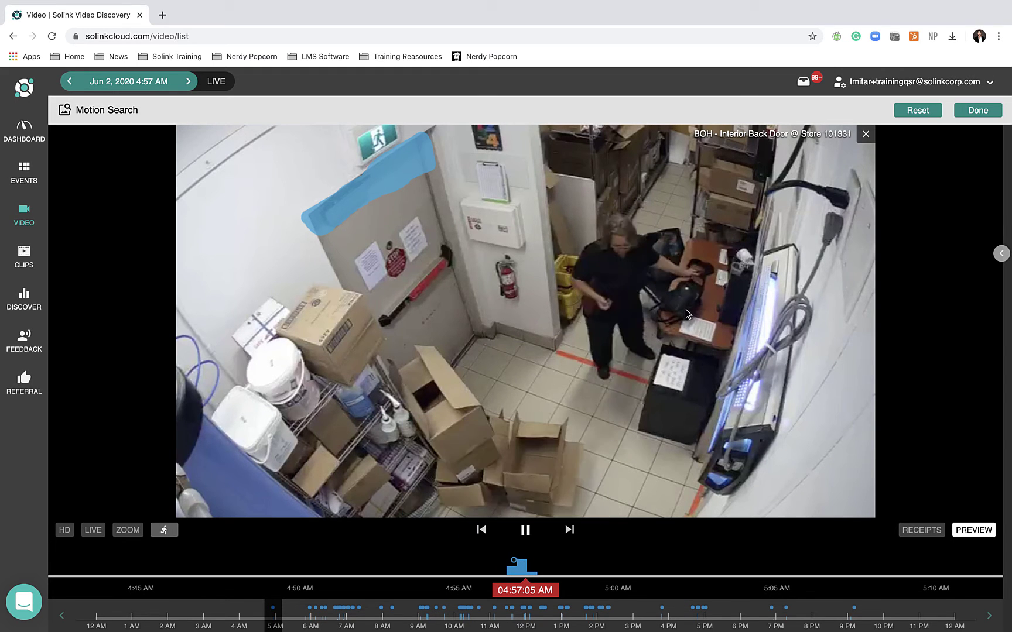
pyautogui.click(525, 528)
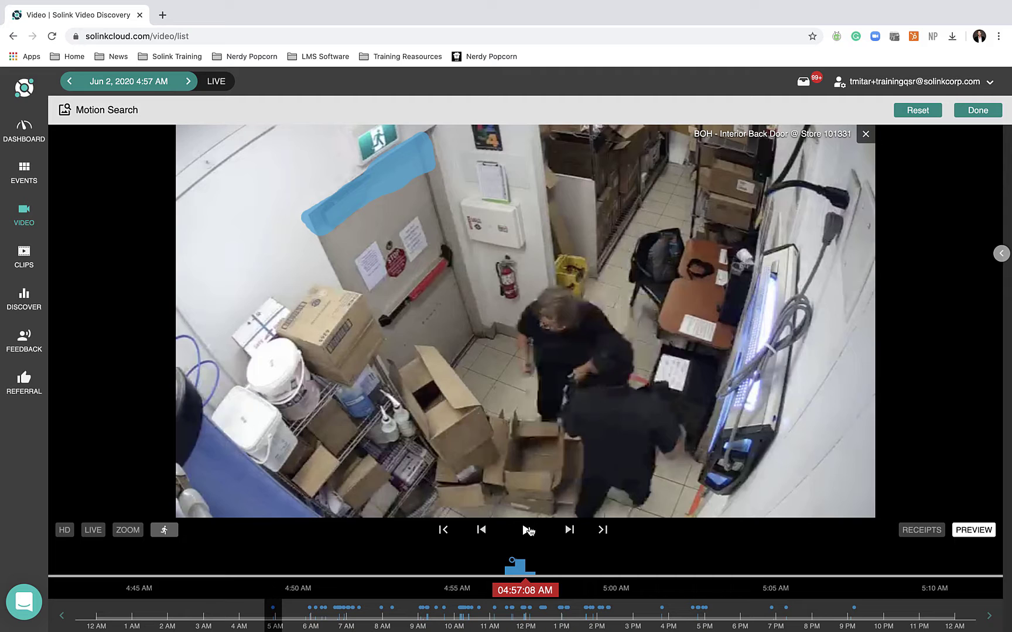
pyautogui.click(526, 530)
pyautogui.click(570, 530)
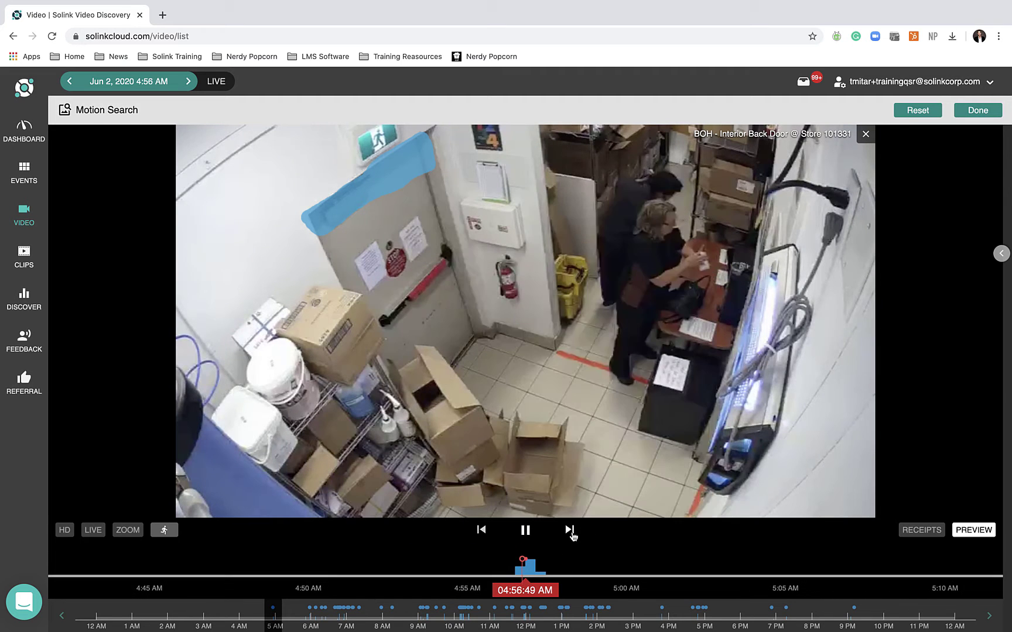
pyautogui.click(570, 529)
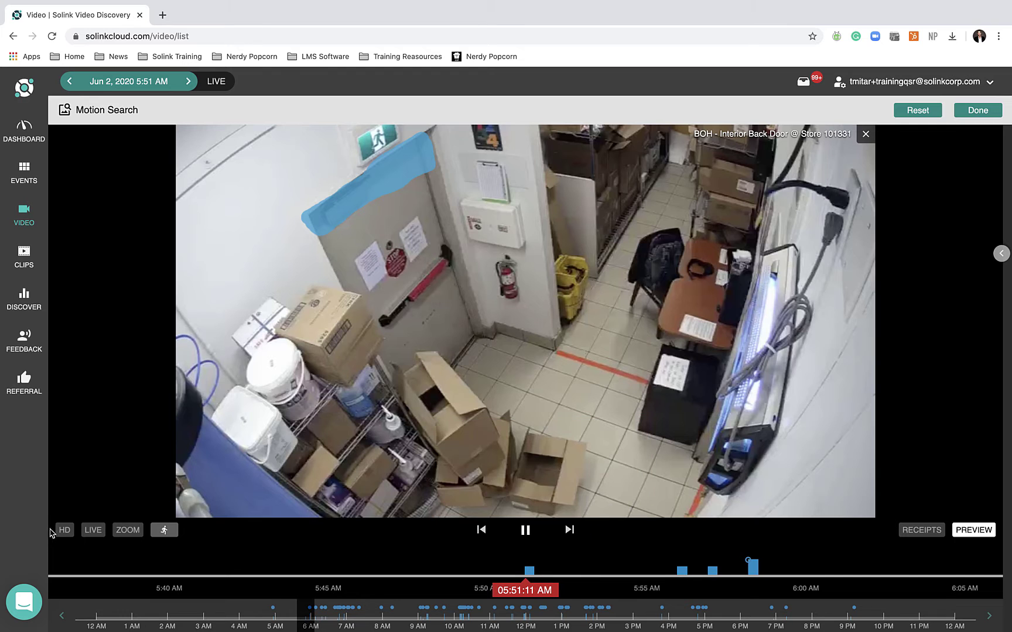
pyautogui.click(165, 533)
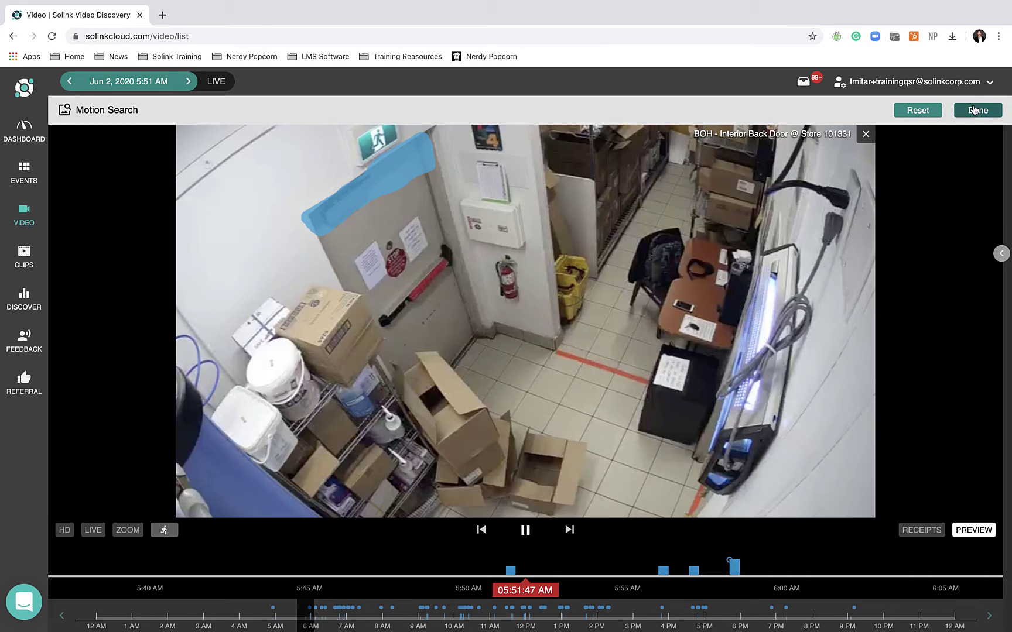
# Finish the motion search, view the Save Clip form for this footage, and close it without saving.
pyautogui.click(974, 110)
pyautogui.click(928, 110)
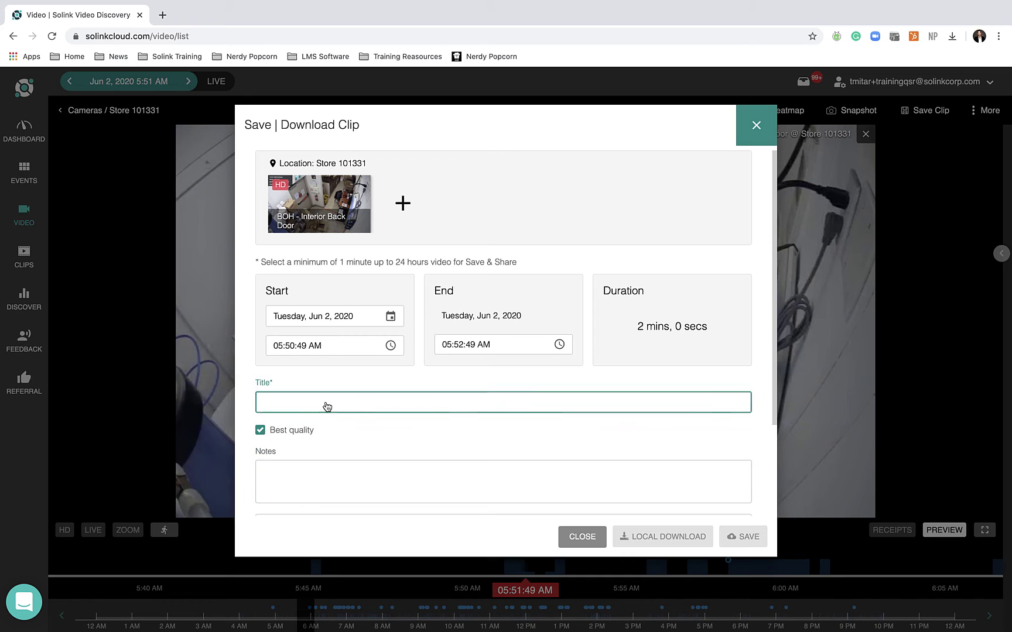
pyautogui.click(757, 121)
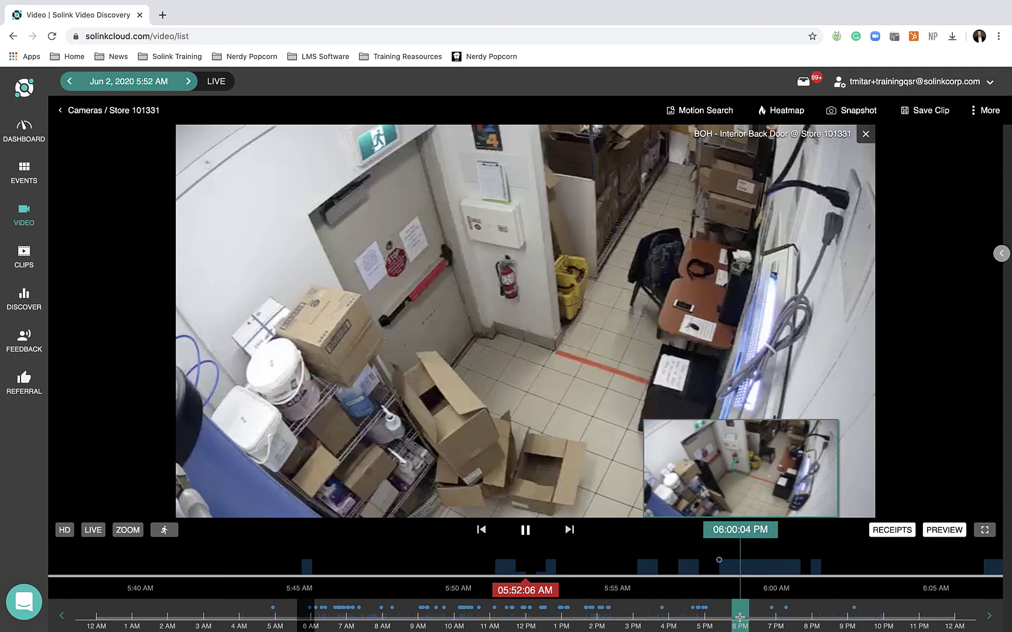
# Jump playback to about 6:00 PM and mark a new motion search area over the top edge of the back door.
pyautogui.click(734, 620)
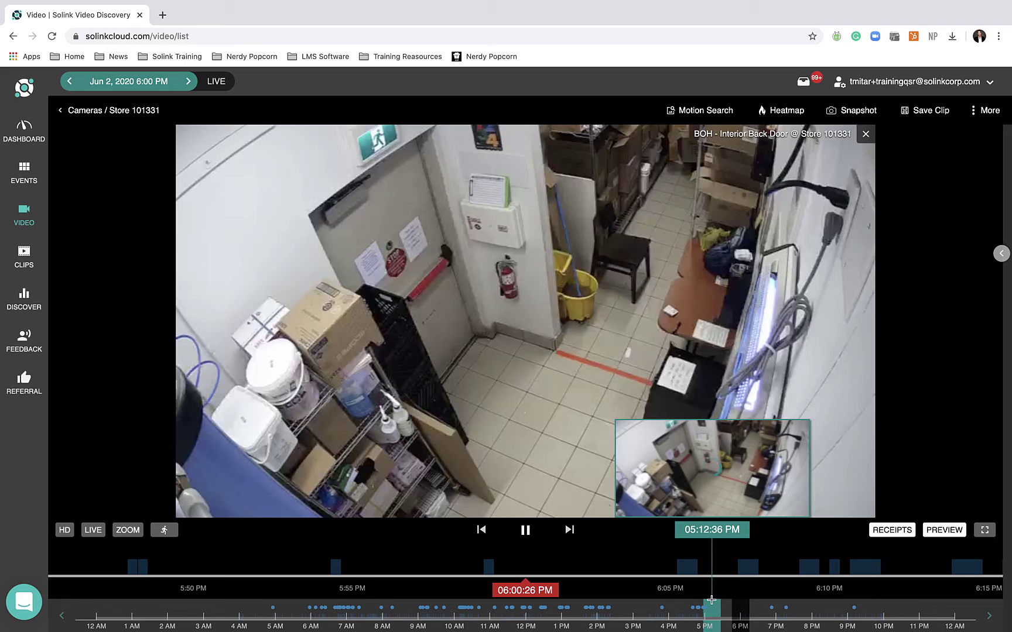
pyautogui.click(682, 116)
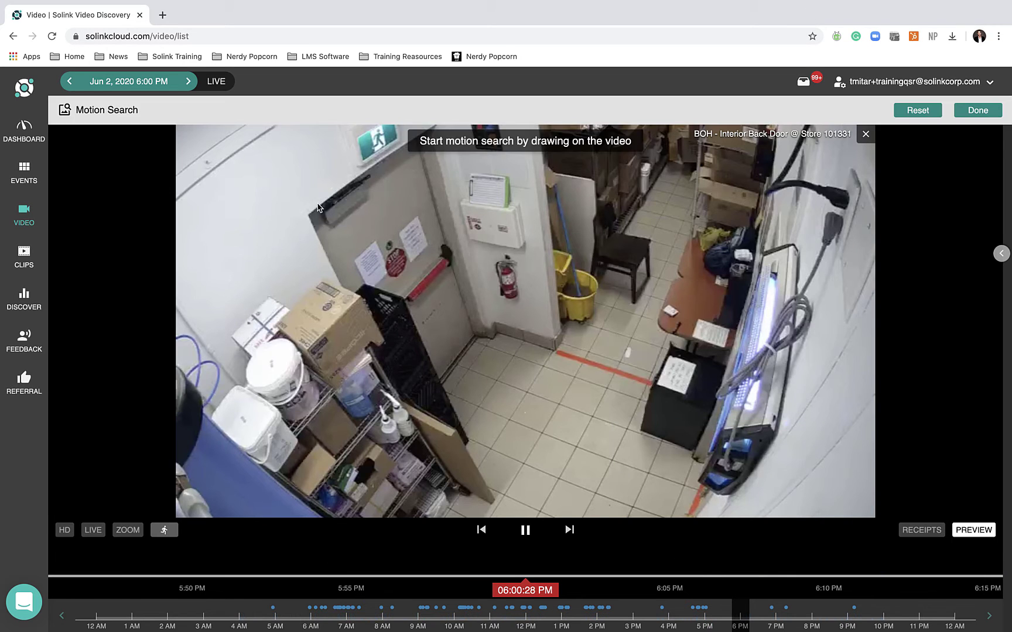
pyautogui.moveTo(304, 214)
pyautogui.mouseDown()
pyautogui.moveTo(433, 141)
pyautogui.moveTo(400, 179)
pyautogui.moveTo(324, 226)
pyautogui.moveTo(425, 153)
pyautogui.mouseUp()
pyautogui.moveTo(374, 187)
pyautogui.mouseDown()
pyautogui.moveTo(329, 220)
pyautogui.moveTo(311, 223)
pyautogui.moveTo(338, 213)
pyautogui.moveTo(306, 216)
pyautogui.mouseUp()
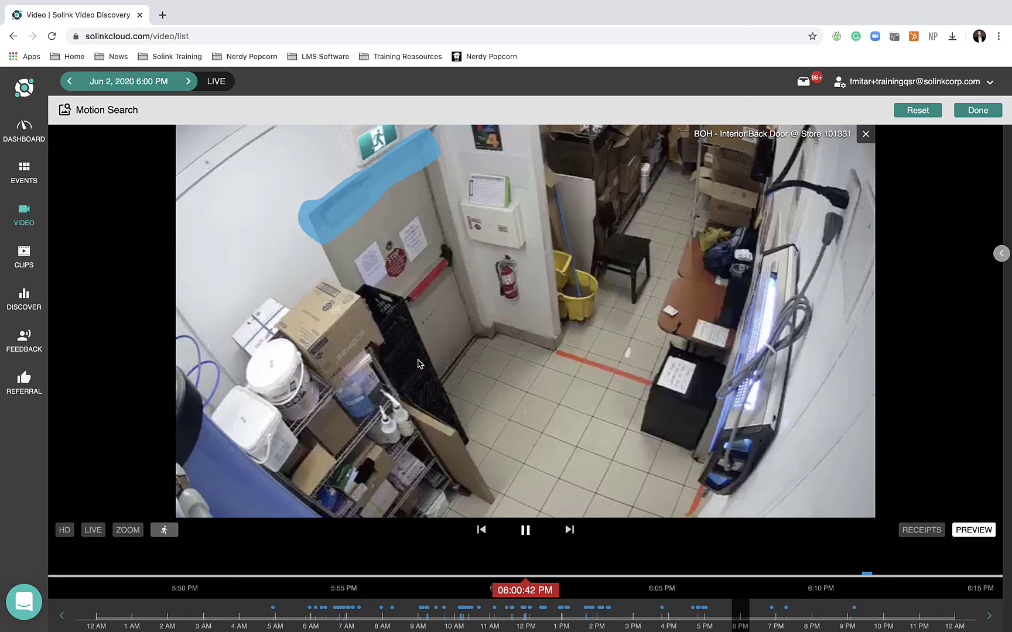
# Step forward and back through the evening motion events after 6:00 PM to check when the back door opens.
pyautogui.click(569, 531)
pyautogui.click(569, 531)
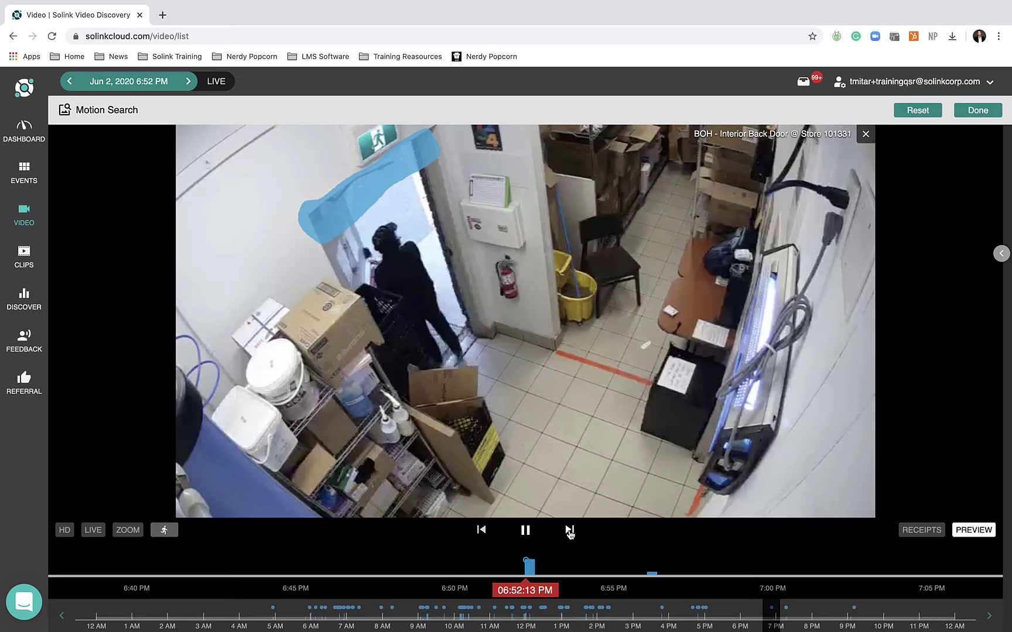
pyautogui.click(568, 531)
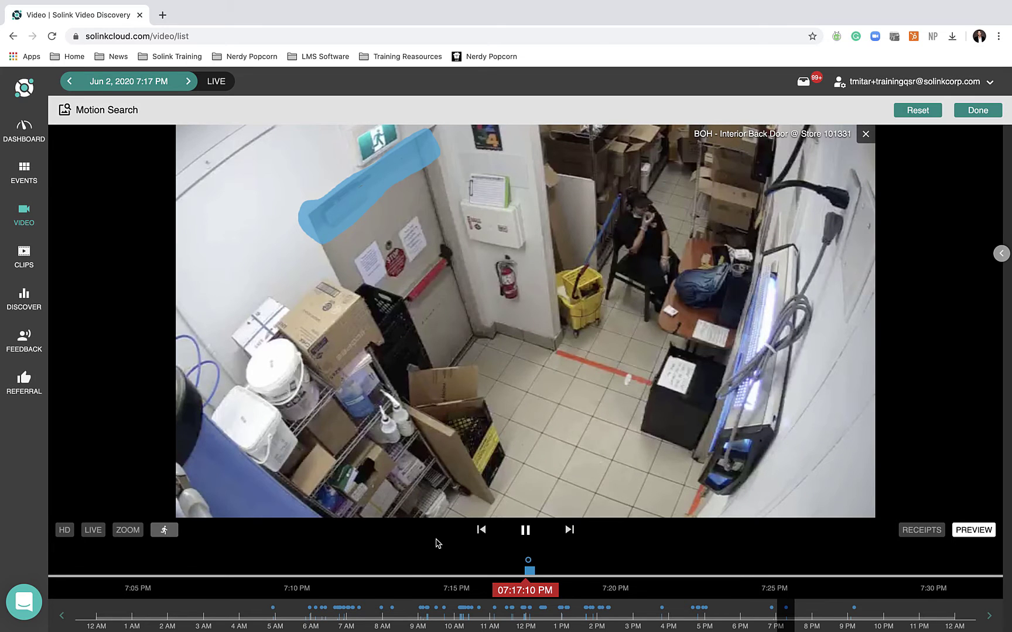
pyautogui.click(481, 530)
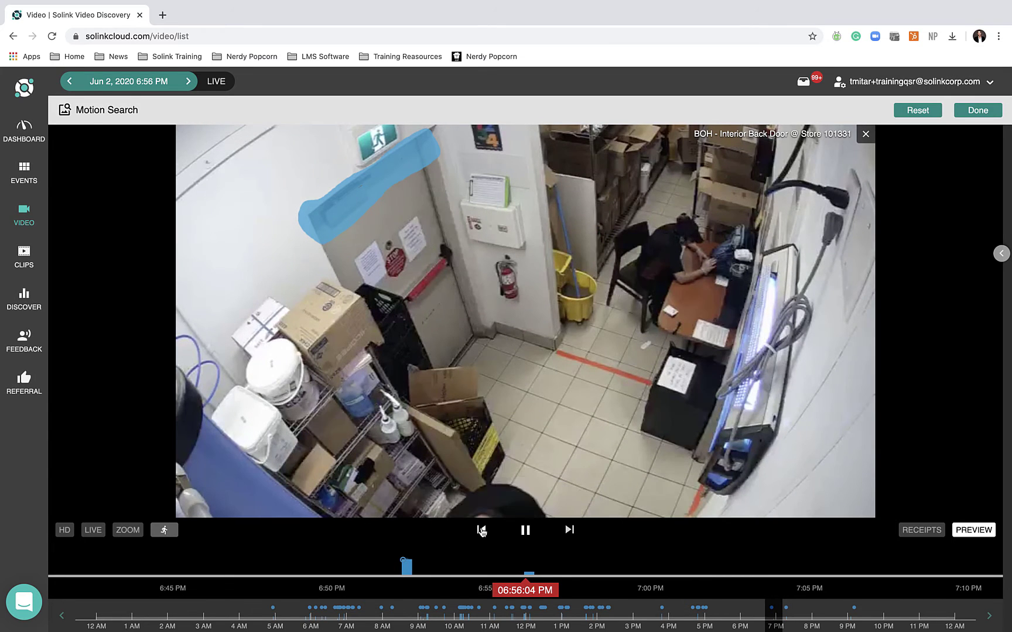
pyautogui.click(481, 530)
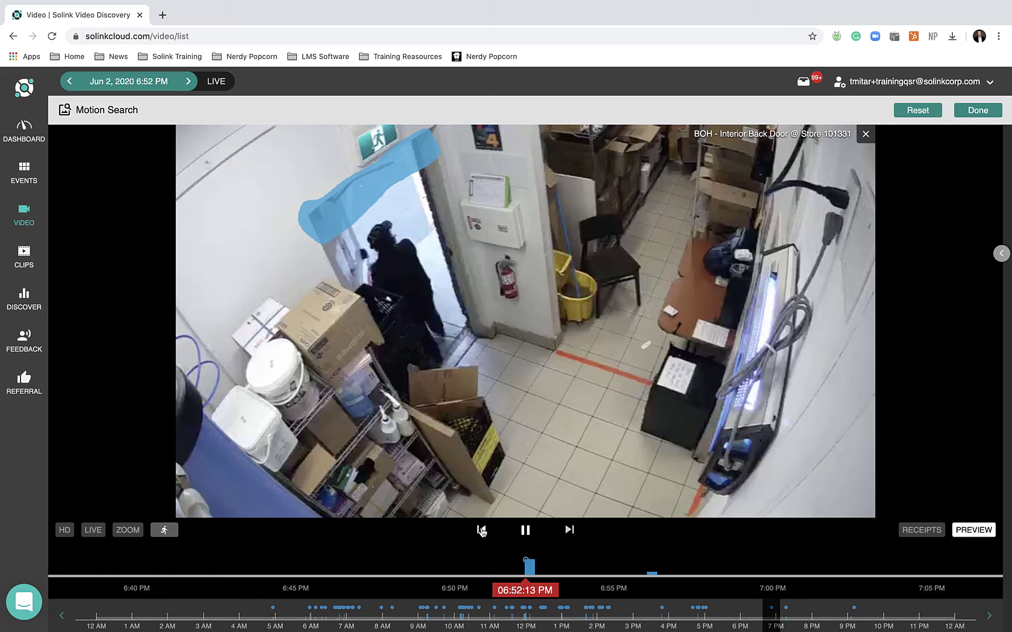
pyautogui.click(166, 533)
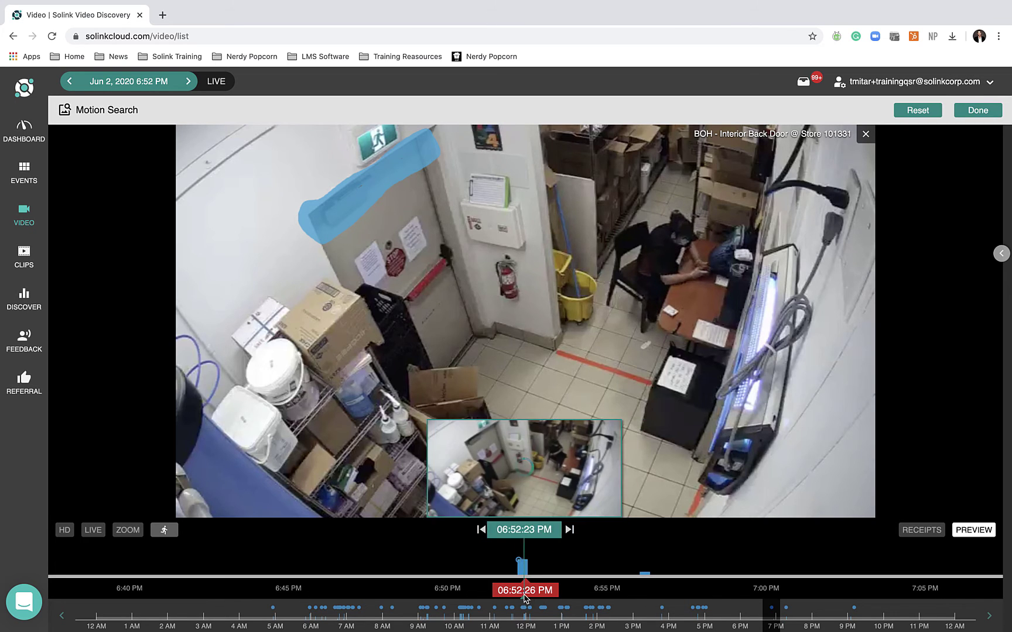
pyautogui.click(570, 531)
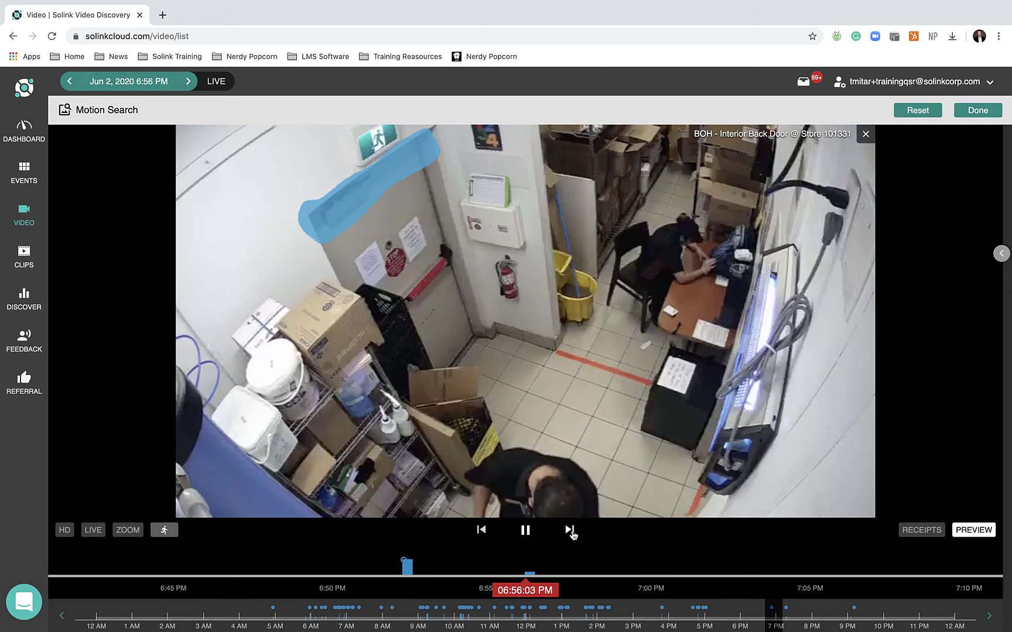
pyautogui.click(571, 530)
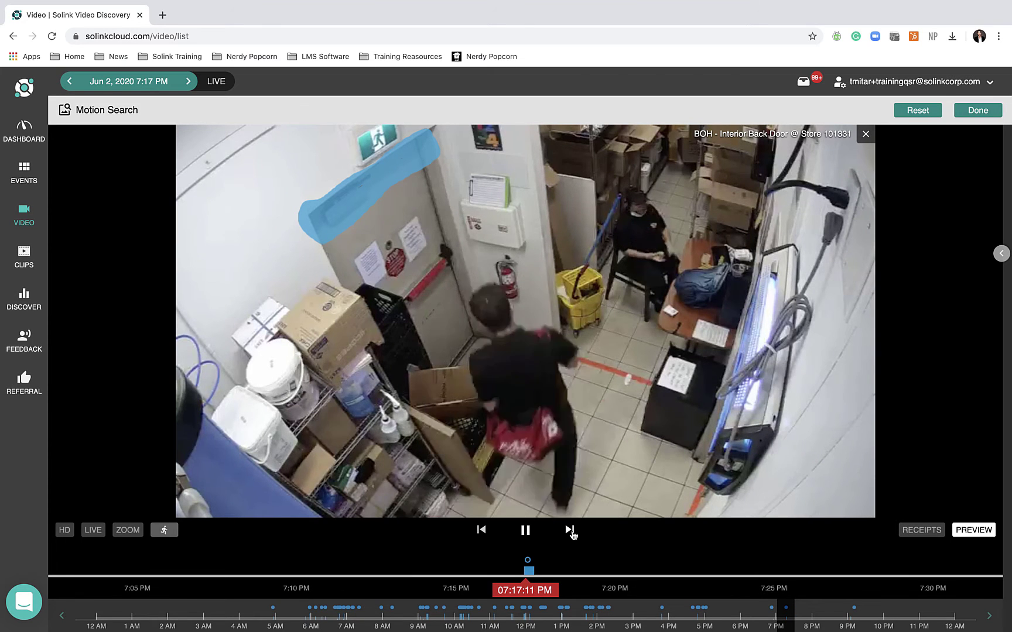
# Return to the 7:17 PM back door event, review it at increased playback speed ending at 4X, and pause the footage.
pyautogui.click(570, 530)
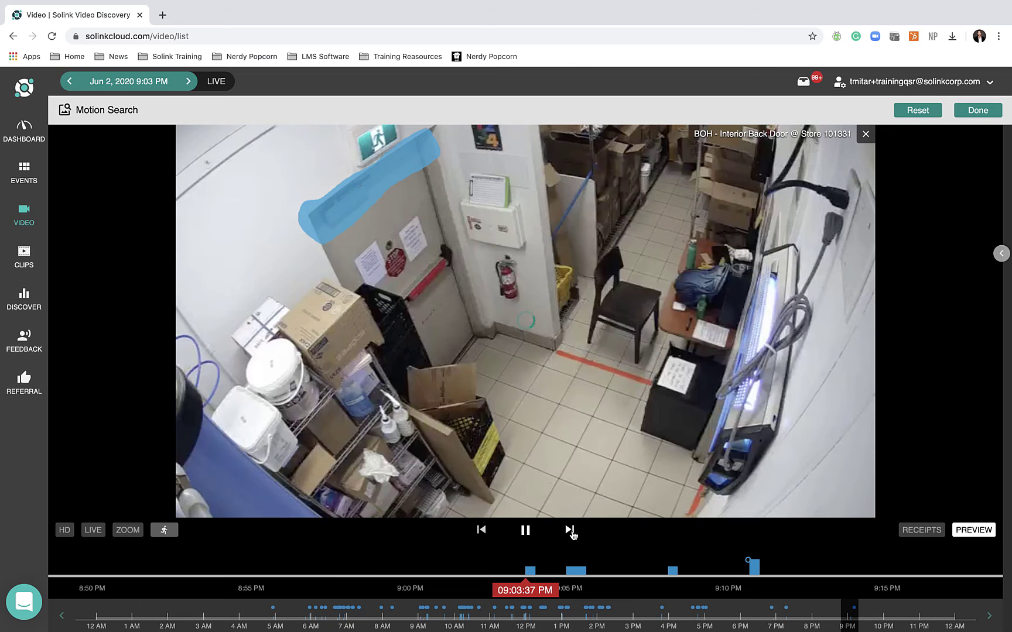
pyautogui.click(482, 531)
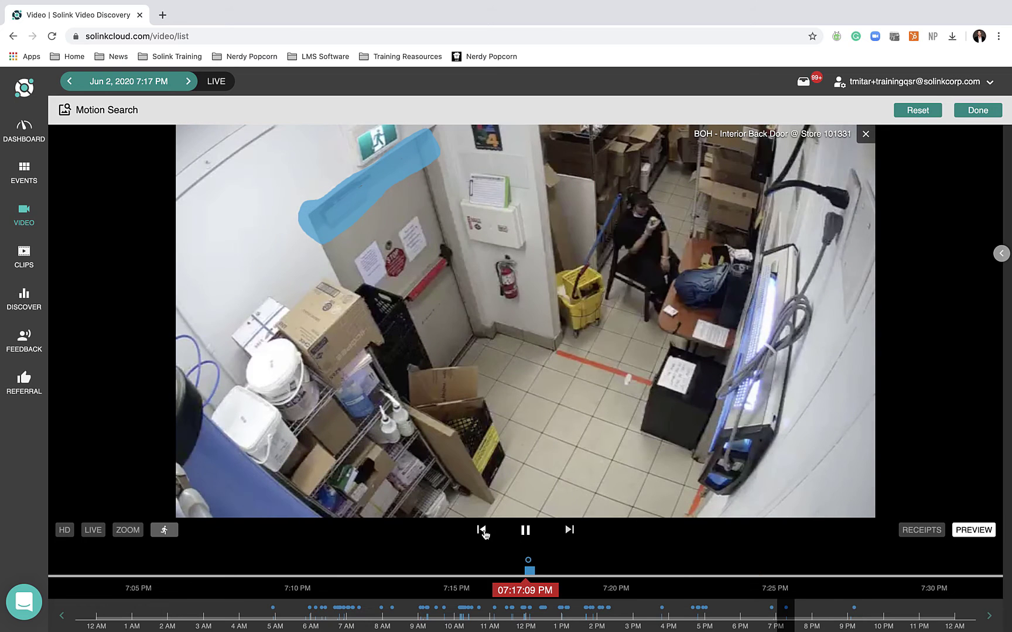
pyautogui.moveTo(164, 530)
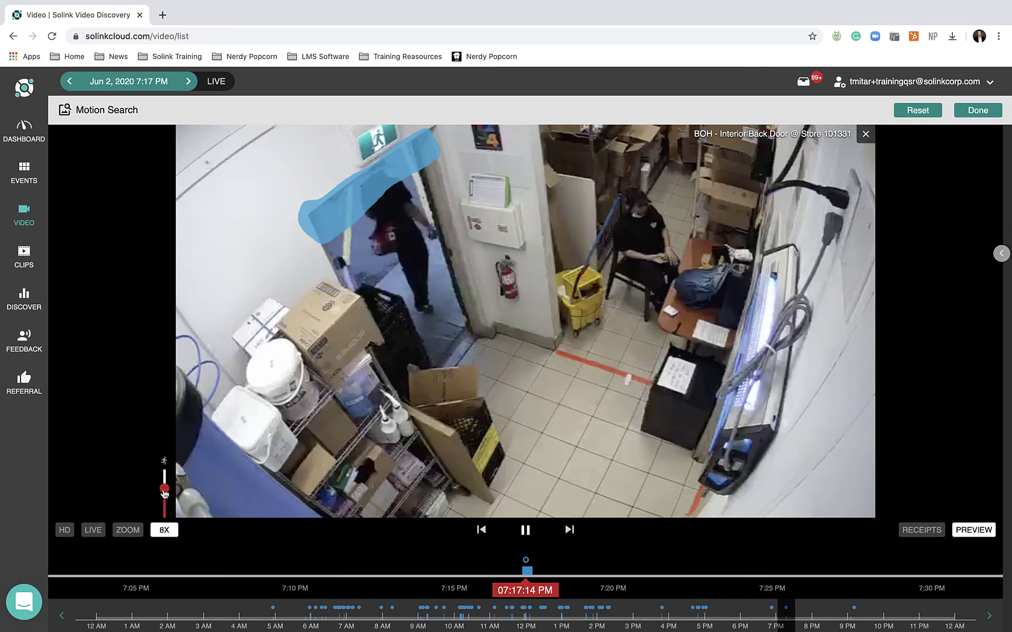
pyautogui.moveTo(158, 493)
pyautogui.mouseDown()
pyautogui.moveTo(166, 474)
pyautogui.moveTo(164, 496)
pyautogui.mouseUp()
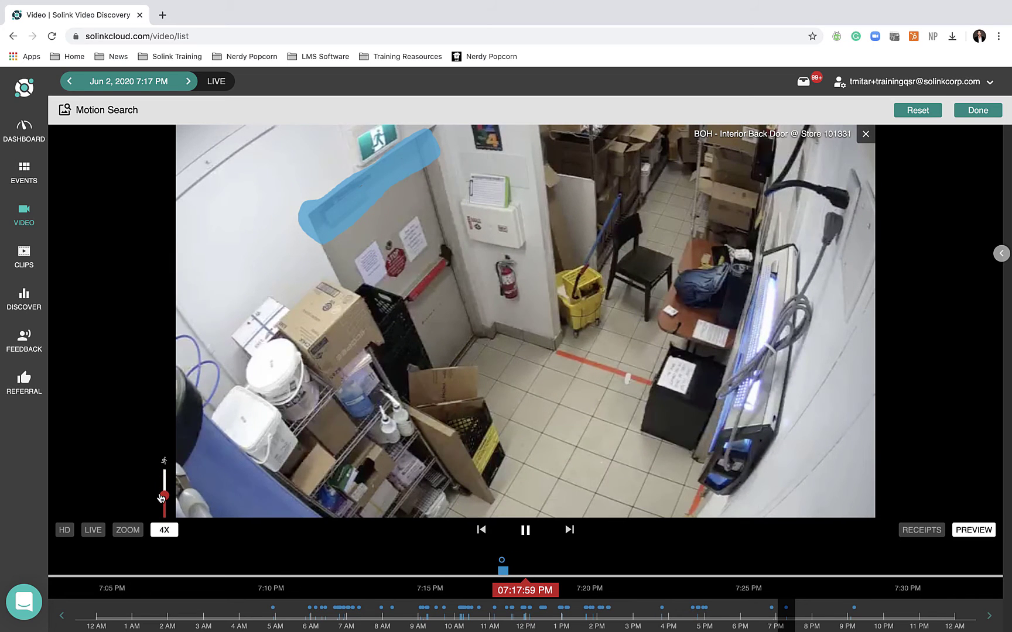
pyautogui.click(526, 534)
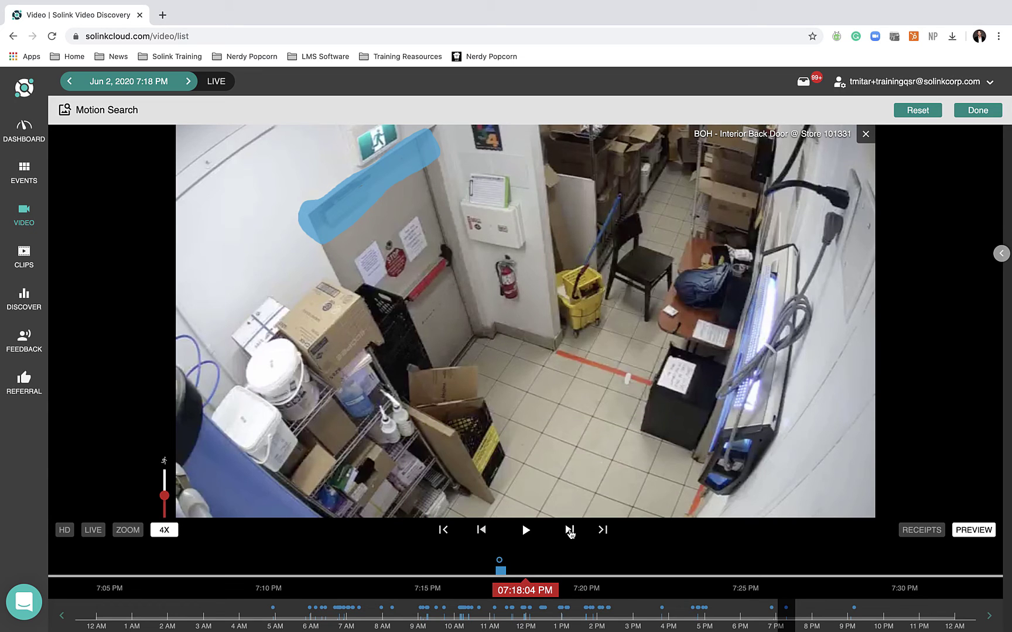
# Step through the motion events around 9:03 and 9:04 PM and play them at normal speed to check the back door.
pyautogui.click(569, 530)
pyautogui.click(568, 530)
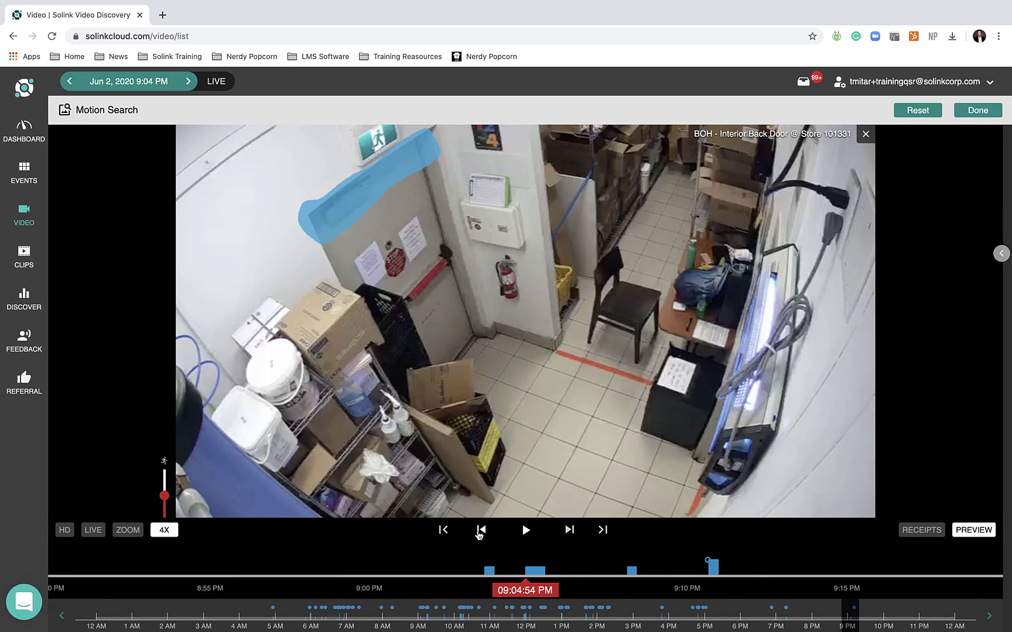
pyautogui.click(480, 531)
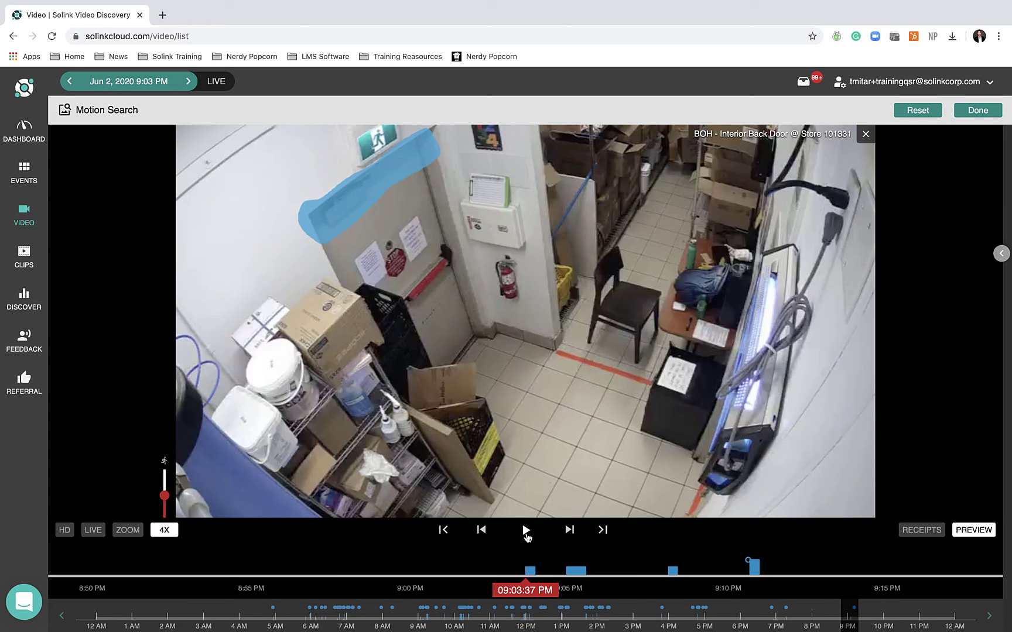
pyautogui.click(526, 531)
pyautogui.click(165, 531)
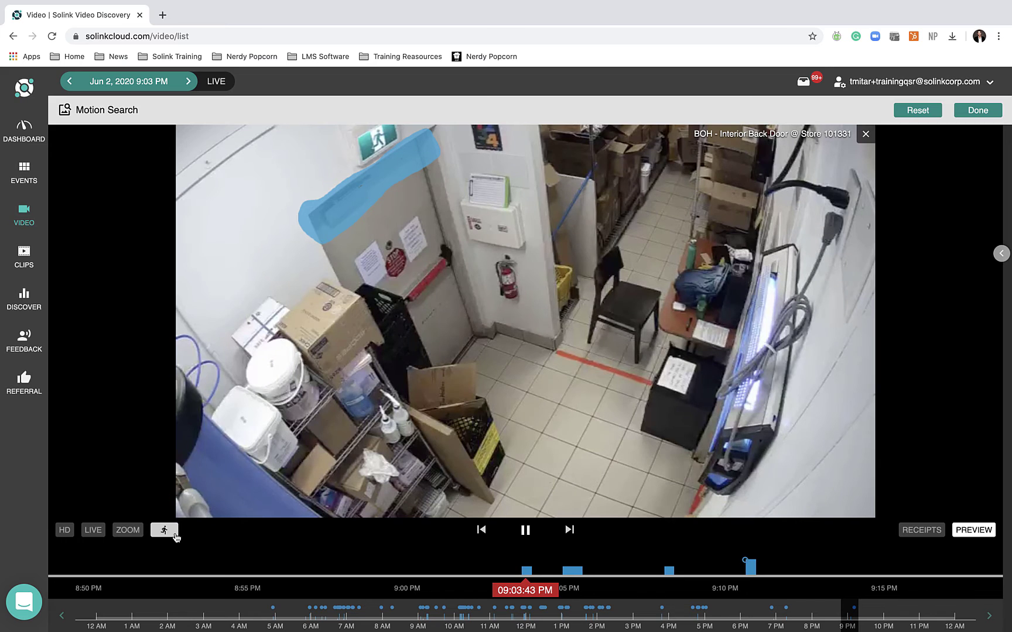
pyautogui.moveTo(162, 535)
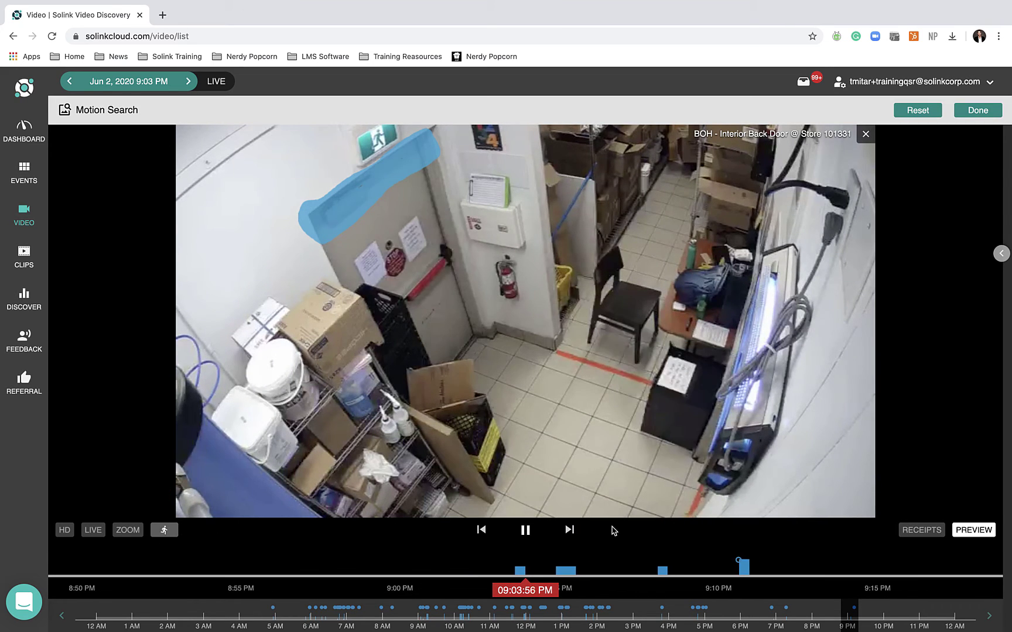
pyautogui.click(568, 530)
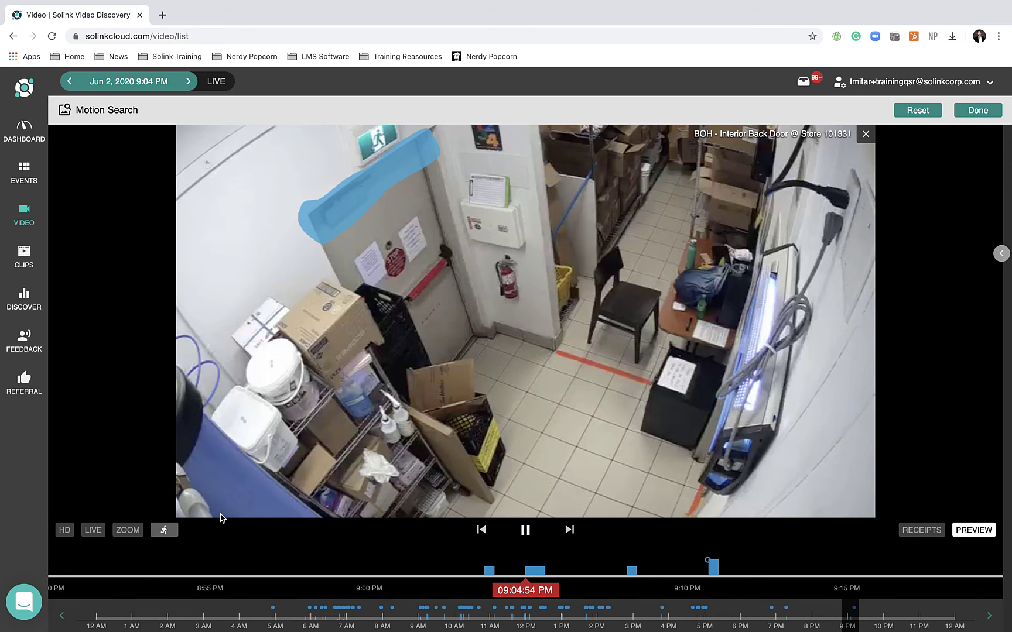
pyautogui.moveTo(165, 531)
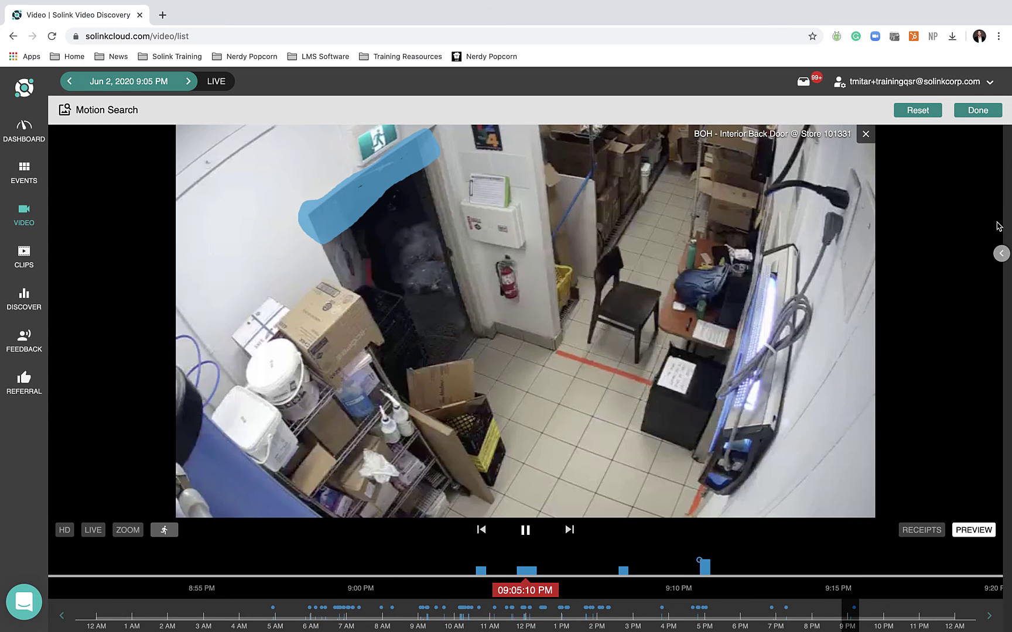
# Add the CASH - POS 1 camera alongside the interior back door footage.
pyautogui.click(1002, 253)
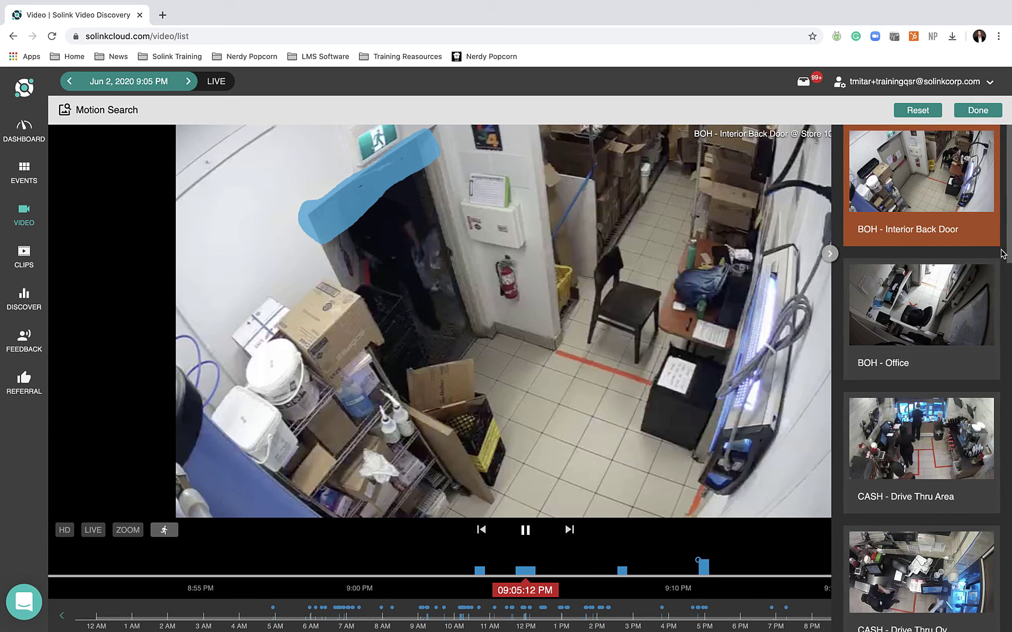
pyautogui.moveTo(949, 291)
pyautogui.scroll(-5, 949, 291)
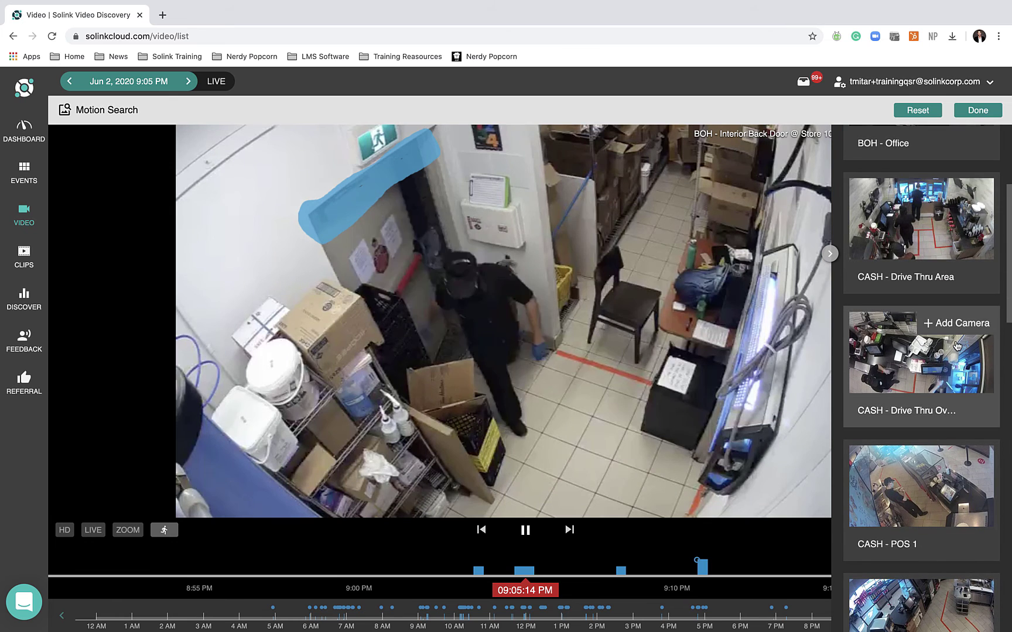
pyautogui.click(960, 364)
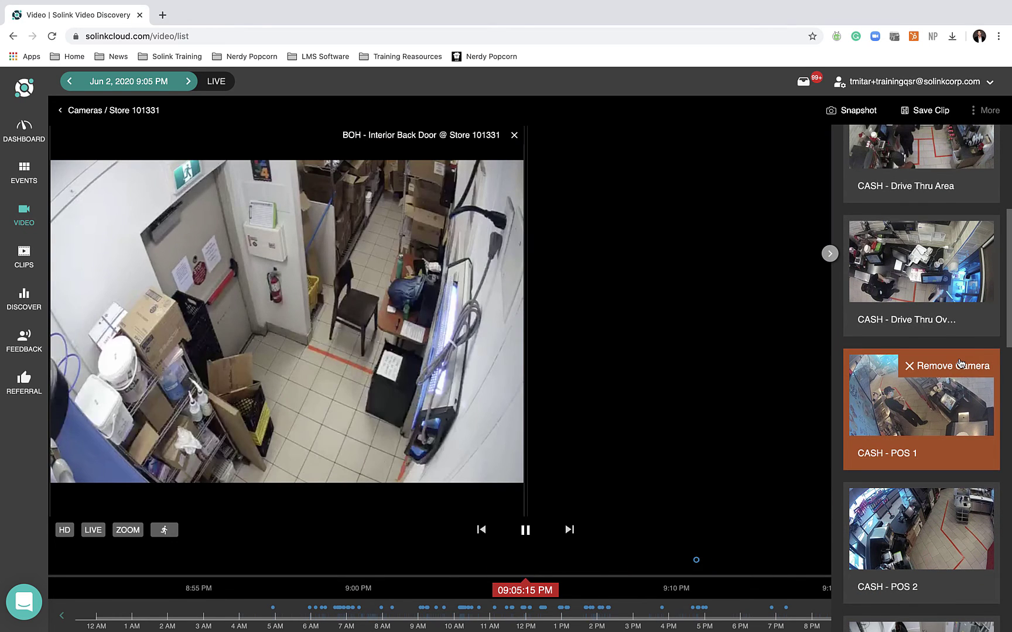
# Add the FOH - Entrance 1 camera to the multi-camera playback and hide the camera list.
pyautogui.scroll(-2, 966, 351)
pyautogui.scroll(-7, 966, 344)
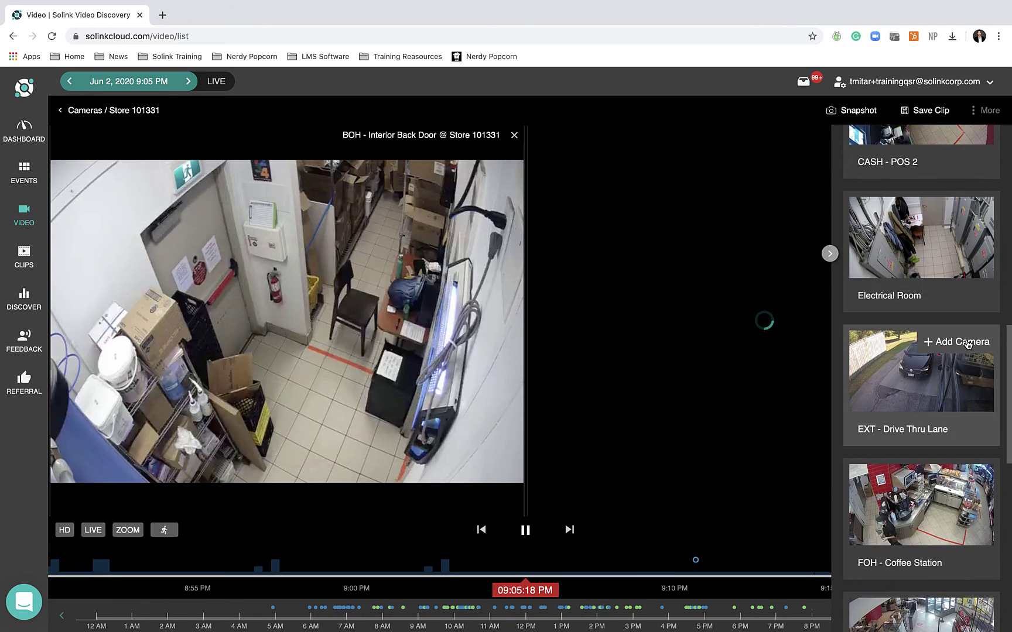
pyautogui.scroll(-1, 967, 346)
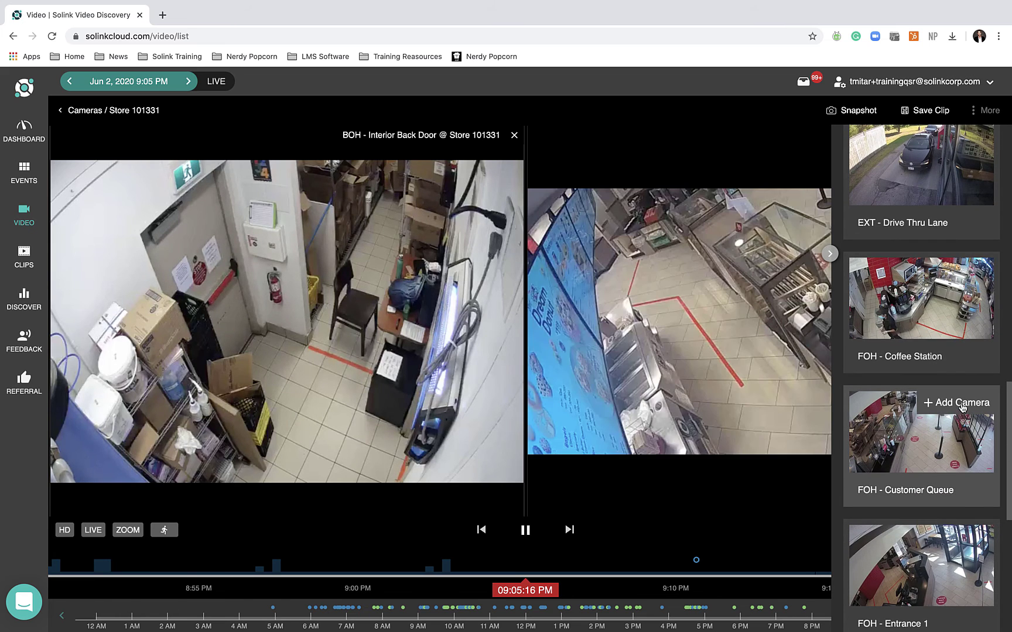
pyautogui.click(956, 536)
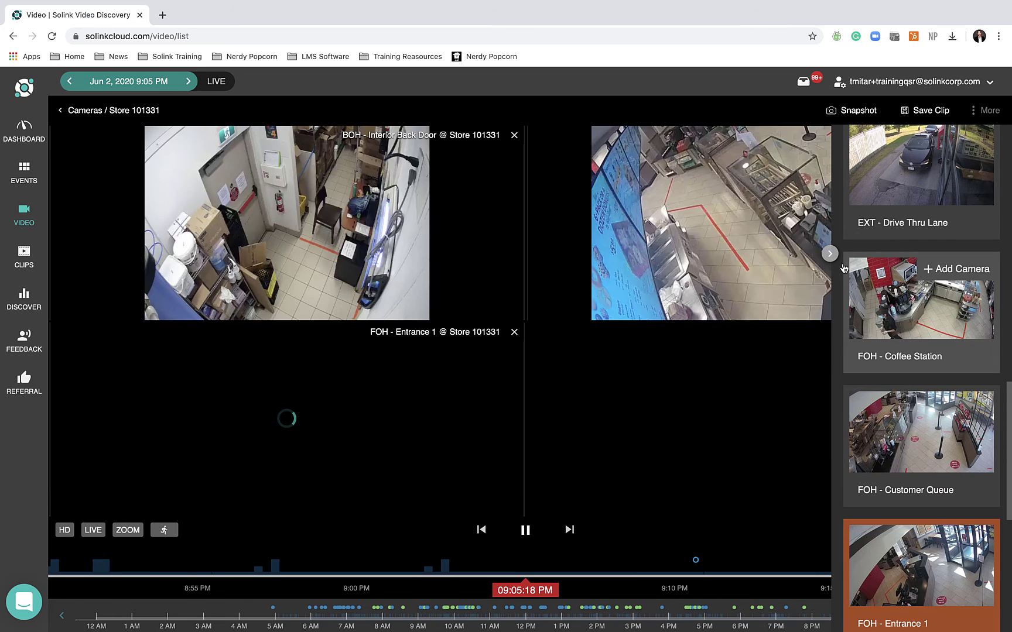
pyautogui.click(829, 253)
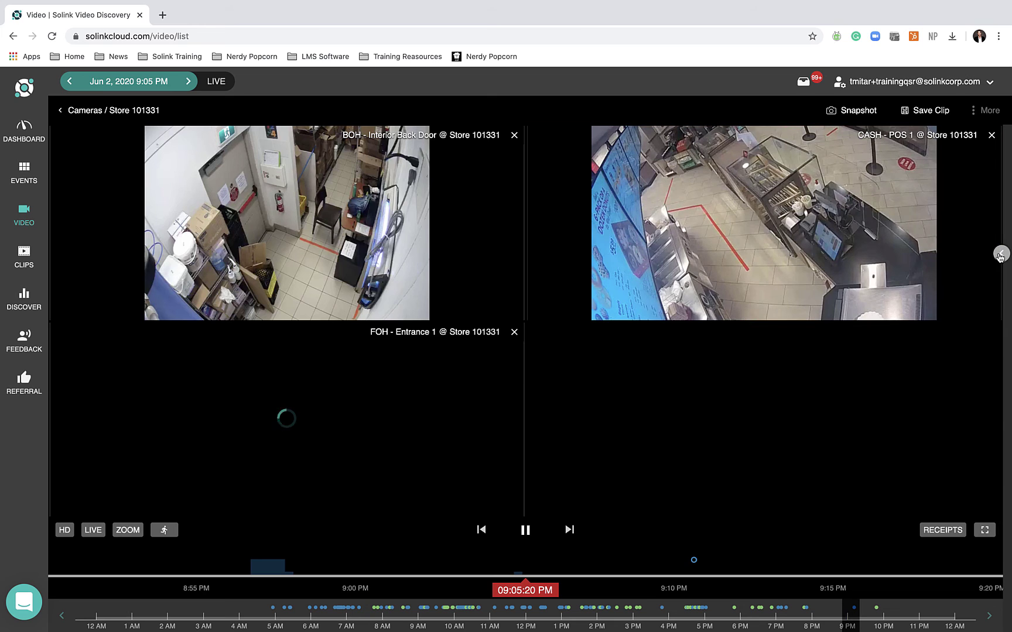
pyautogui.click(998, 254)
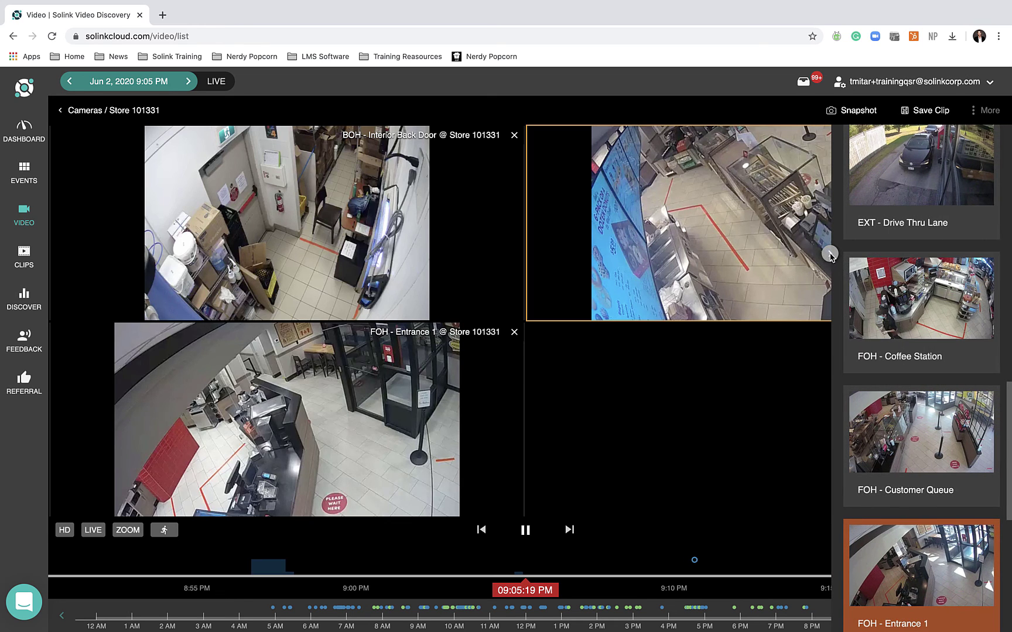
pyautogui.click(829, 253)
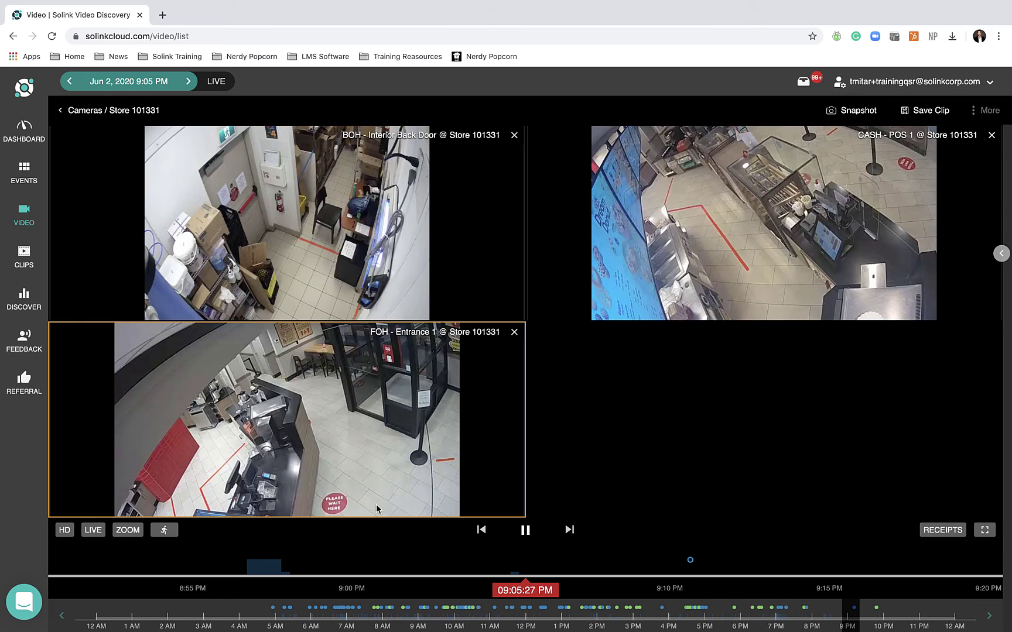
# Review the three cameras together at 16X speed, restoring normal speed before returning to the store's camera overview.
pyautogui.click(163, 531)
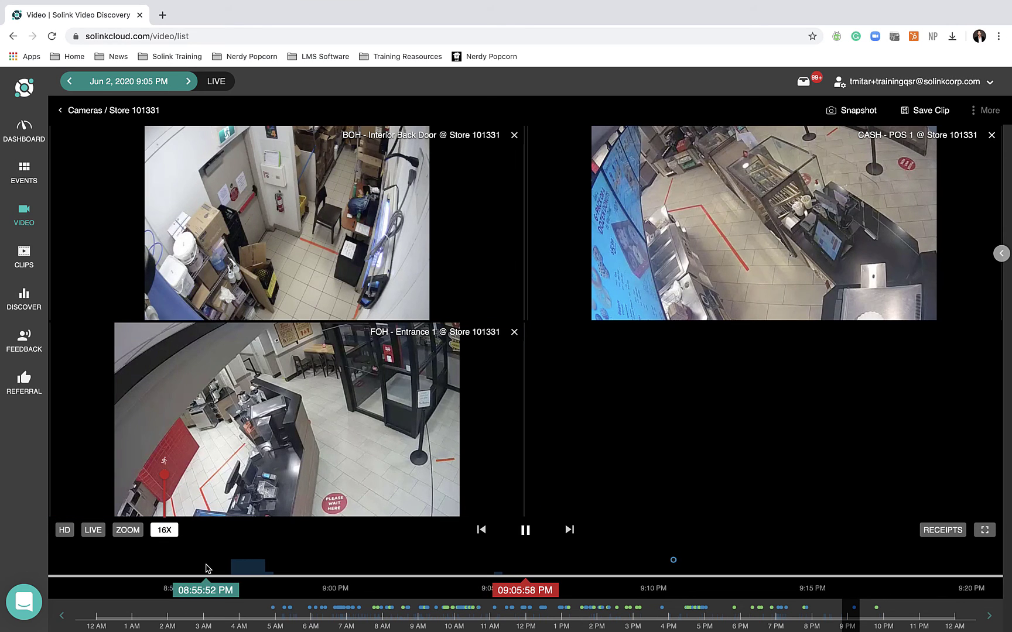
pyautogui.click(164, 529)
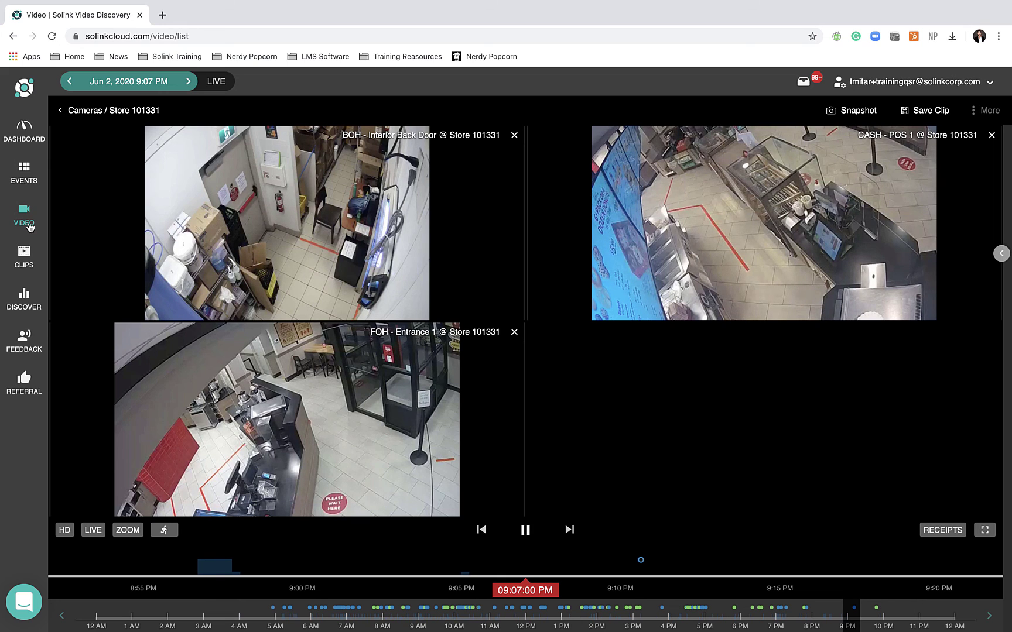
pyautogui.click(29, 225)
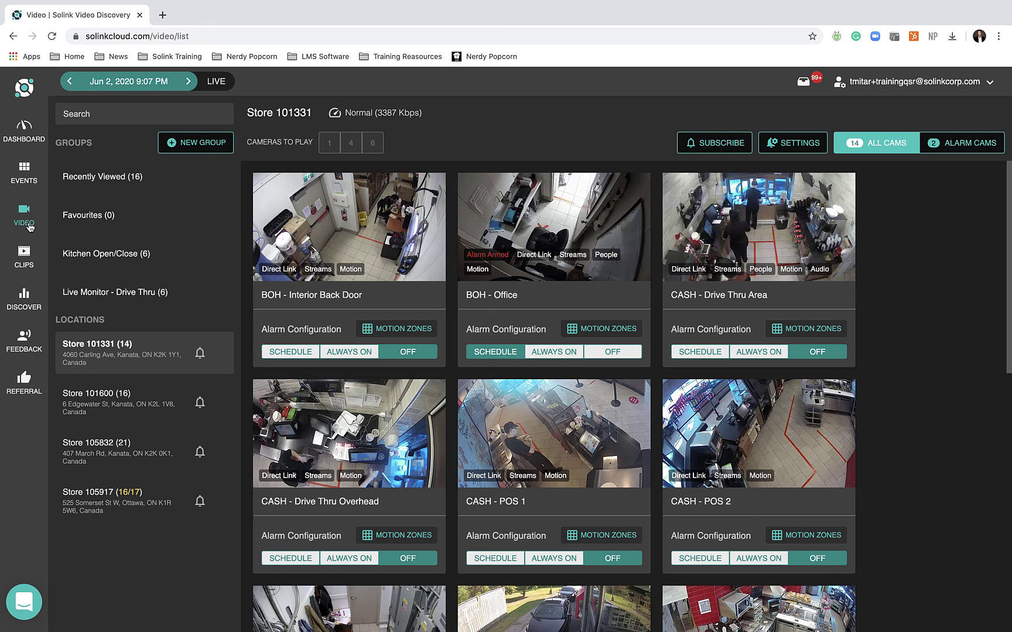